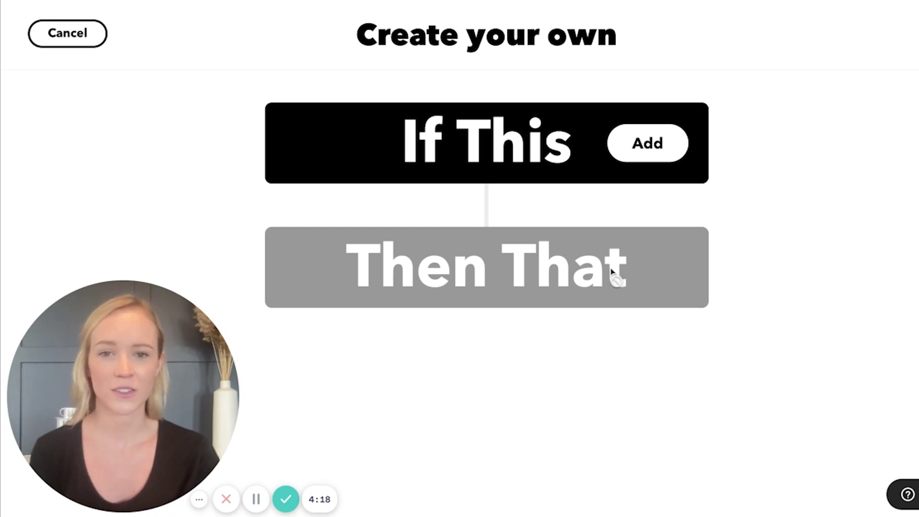
pyautogui.click(605, 146)
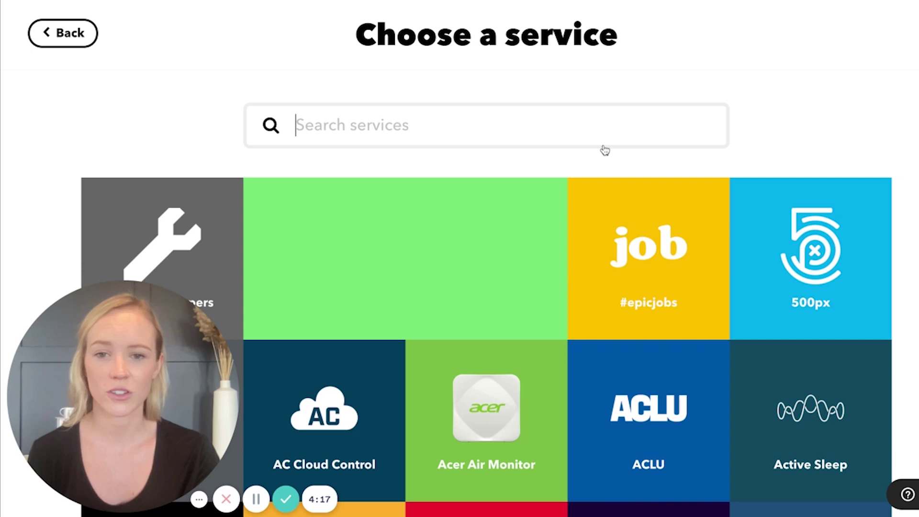
pyautogui.write('rss')
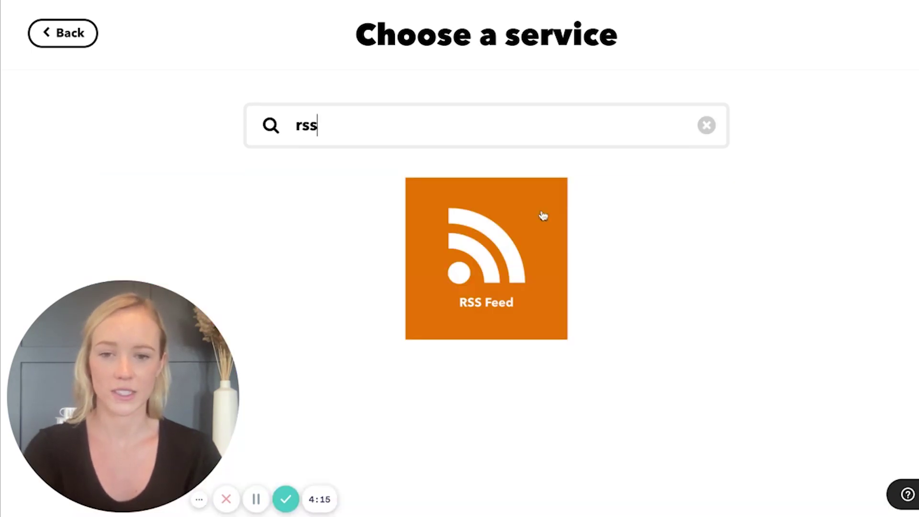
pyautogui.click(526, 264)
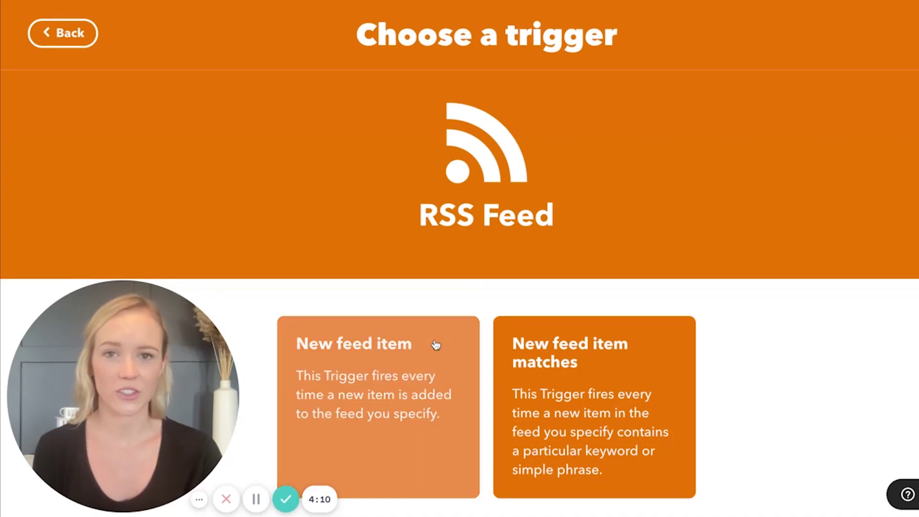
pyautogui.click(436, 344)
pyautogui.click(433, 345)
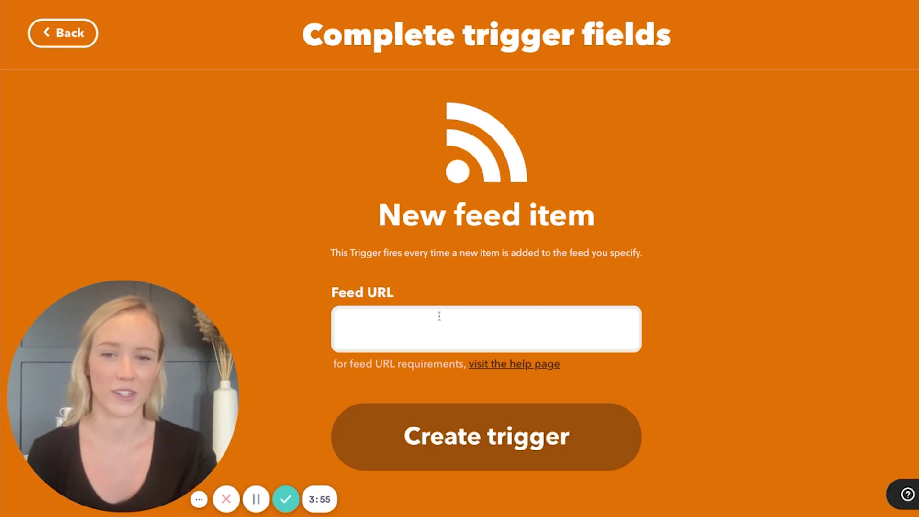
pyautogui.write('https://seths.blog/feed/atom/')
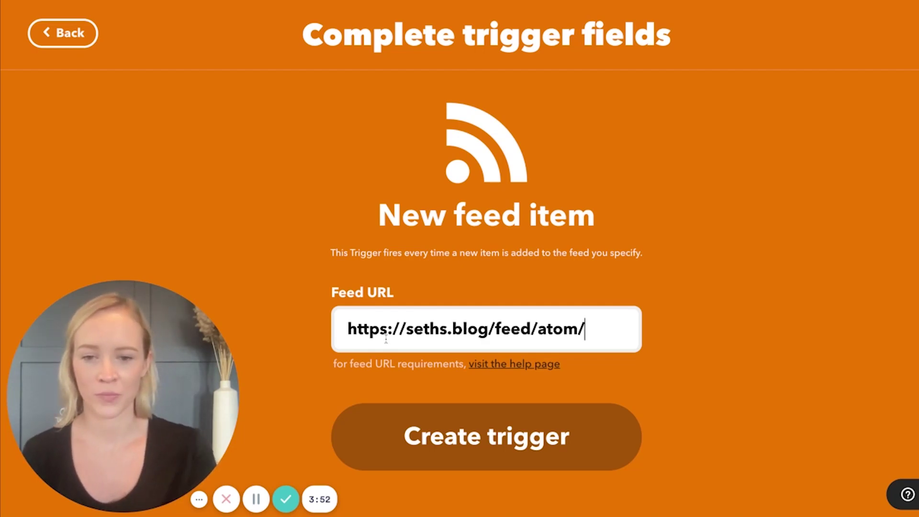
pyautogui.click(431, 440)
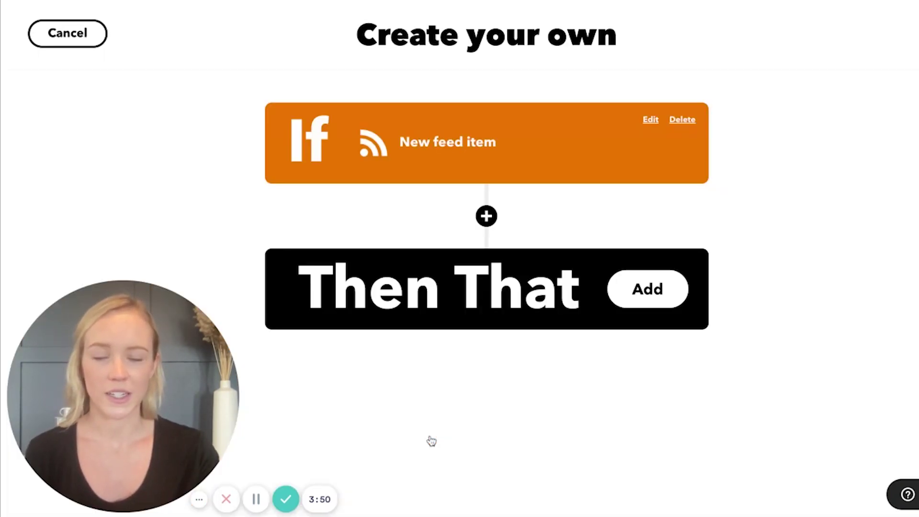
# Choose the Email Digest service's 'Add to daily email digest' action
pyautogui.click(529, 306)
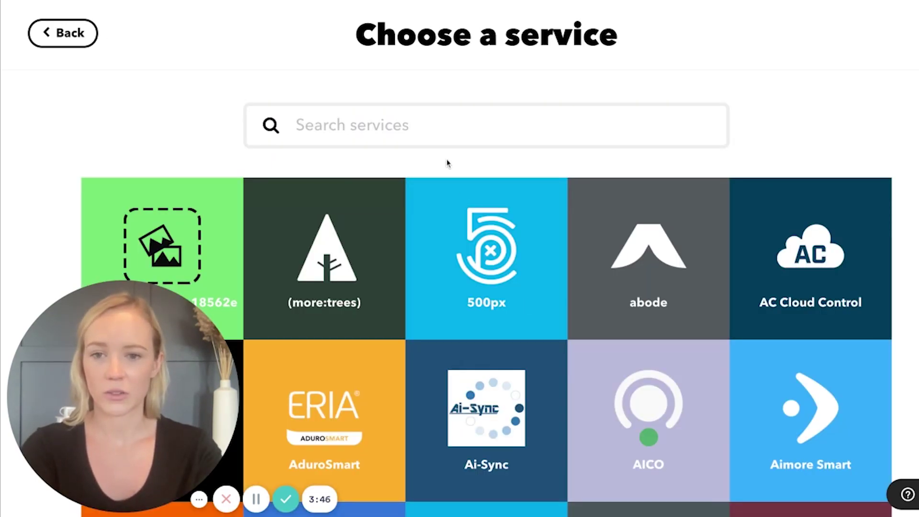
pyautogui.write('ema')
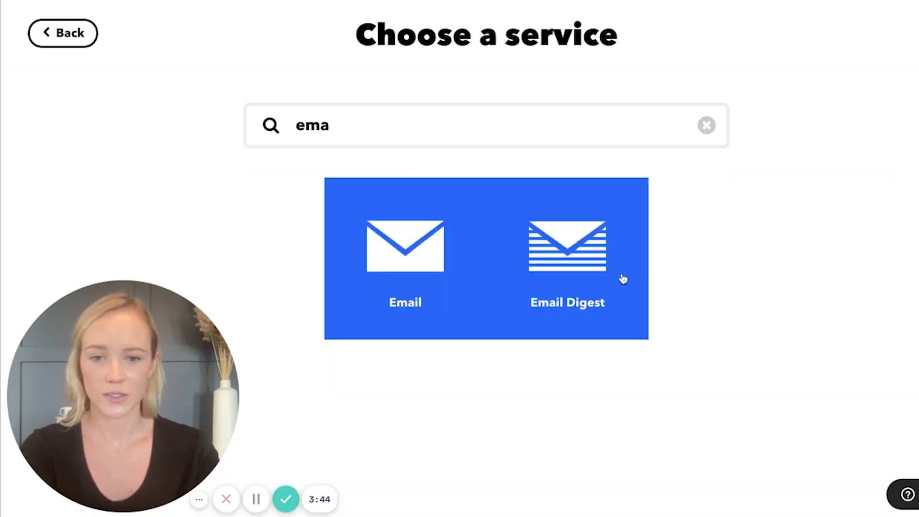
pyautogui.click(622, 278)
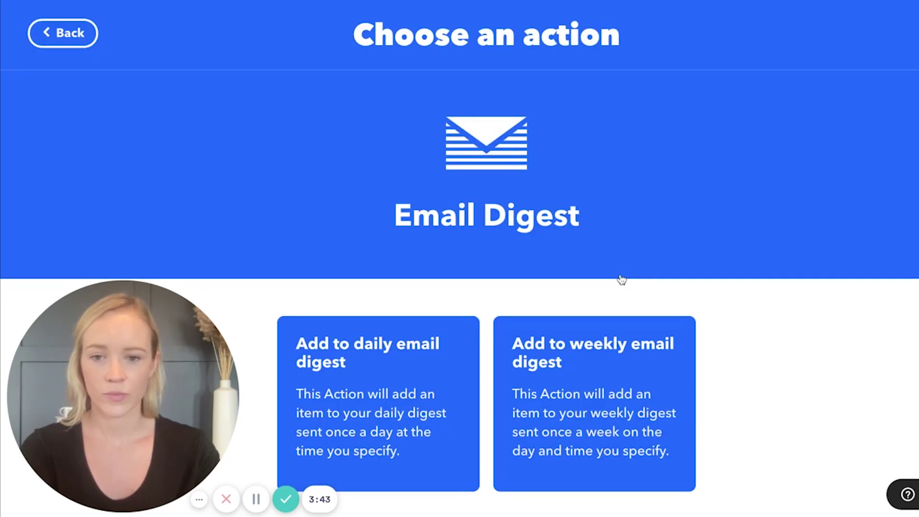
pyautogui.click(421, 354)
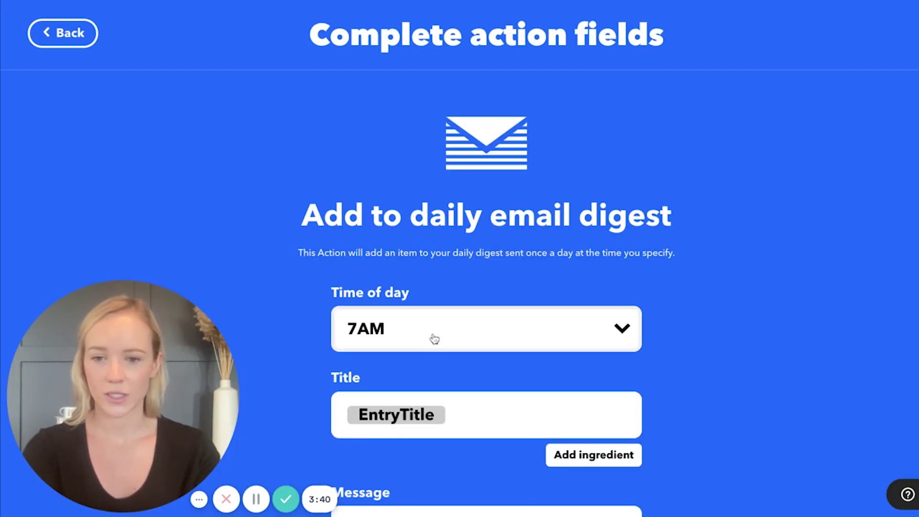
# Set the digest time to 9AM, title it 'Daily marketing email', and create the action
pyautogui.click(434, 339)
pyautogui.click(424, 387)
pyautogui.click(468, 402)
pyautogui.scroll(-1, 468, 403)
pyautogui.scroll(-1, 471, 400)
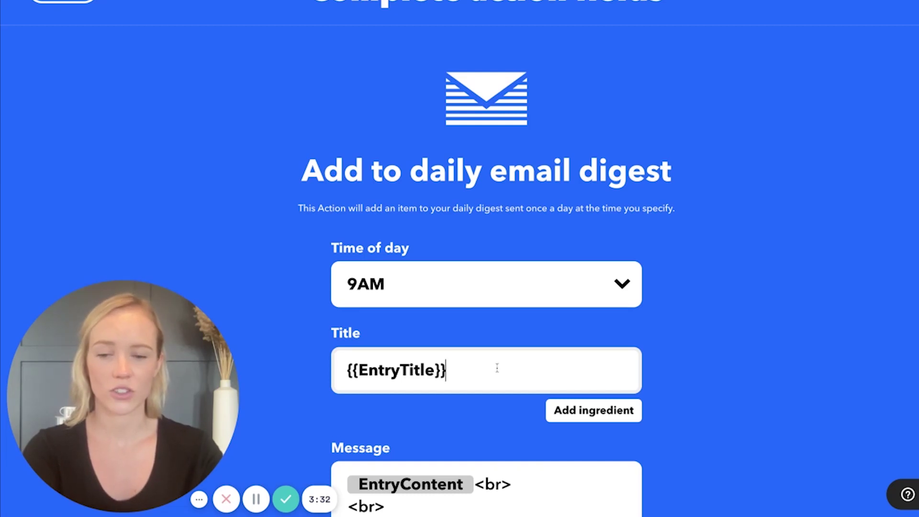
pyautogui.scroll(-2, 495, 367)
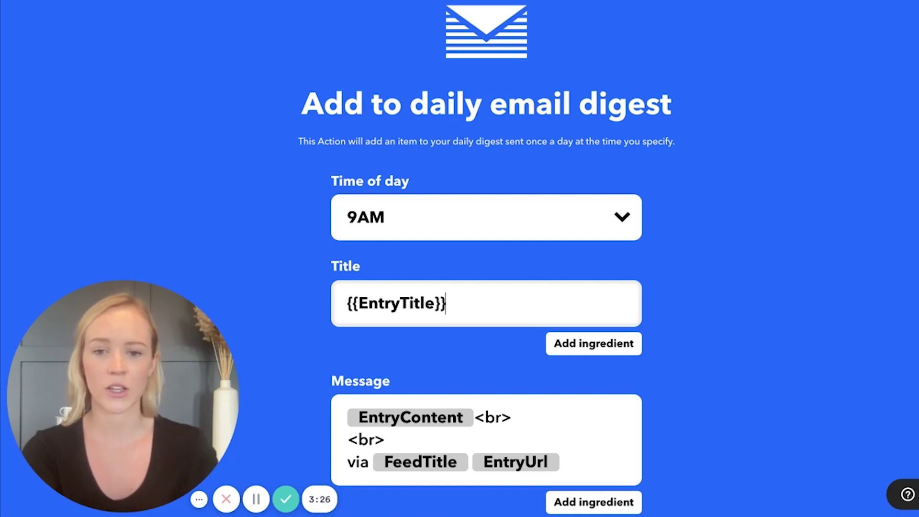
pyautogui.tripleClick(493, 321)
pyautogui.write('Daily marketing')
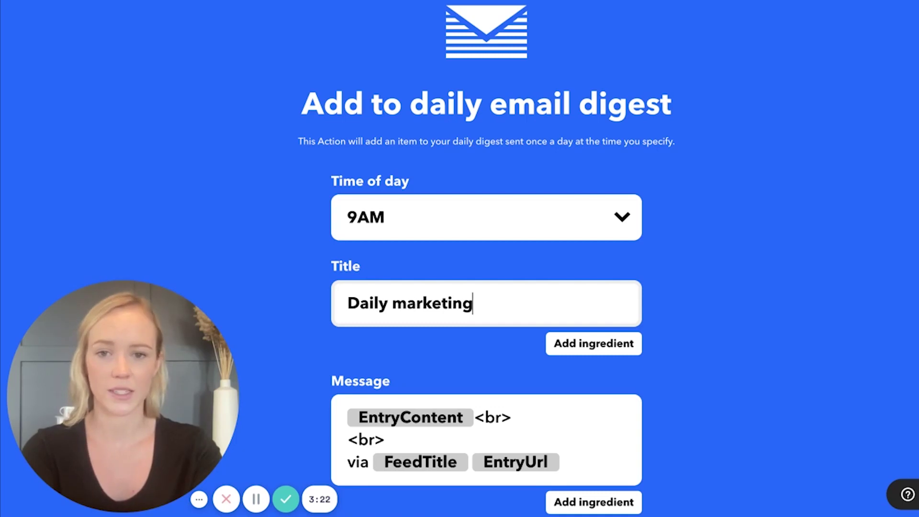
pyautogui.write(' email')
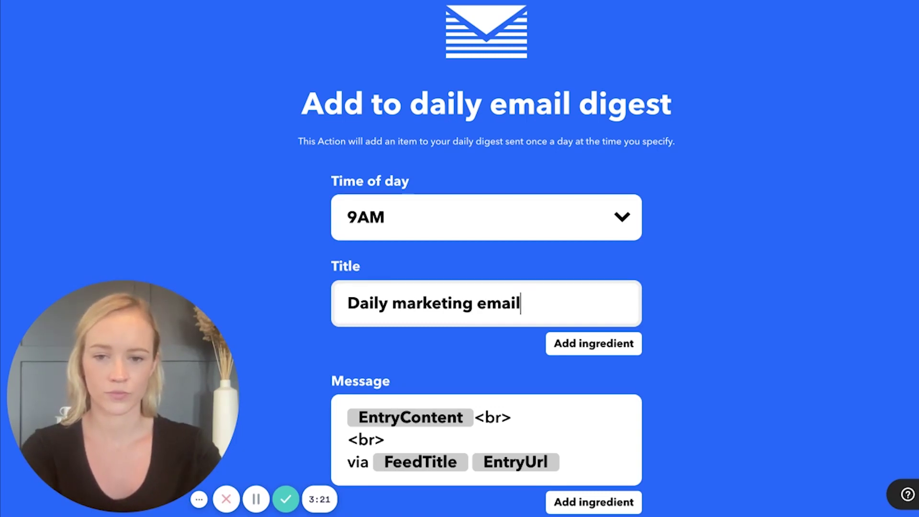
pyautogui.scroll(-5, 526, 431)
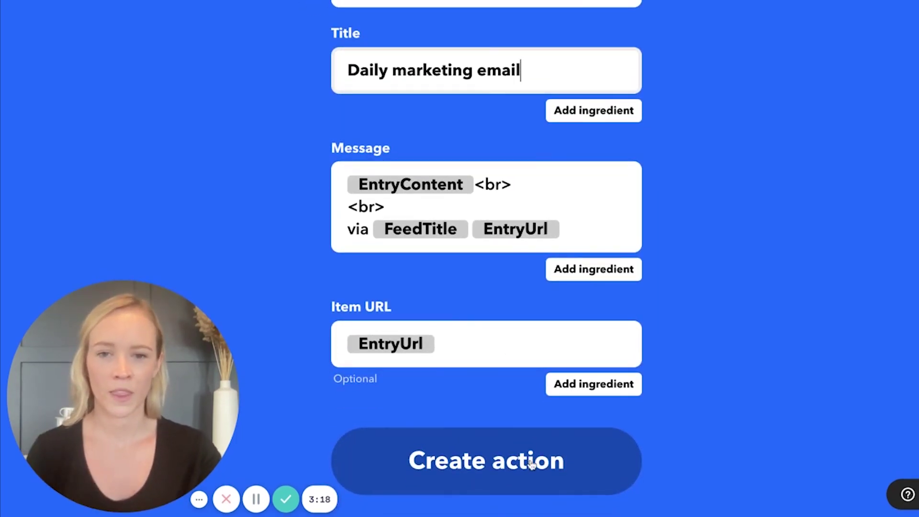
pyautogui.click(531, 460)
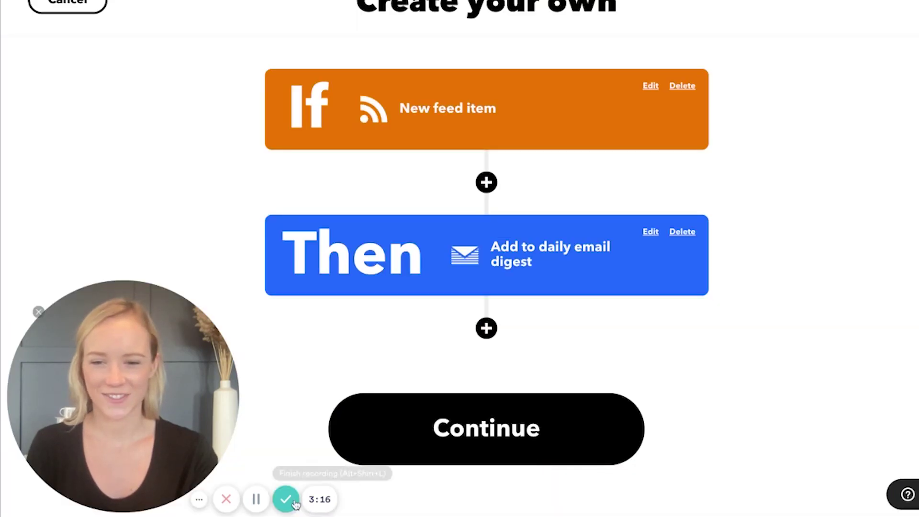
# Title the applet 'New RSS Feed - Daily email' and finish it
pyautogui.click(425, 427)
pyautogui.click(479, 211)
pyautogui.write('New ')
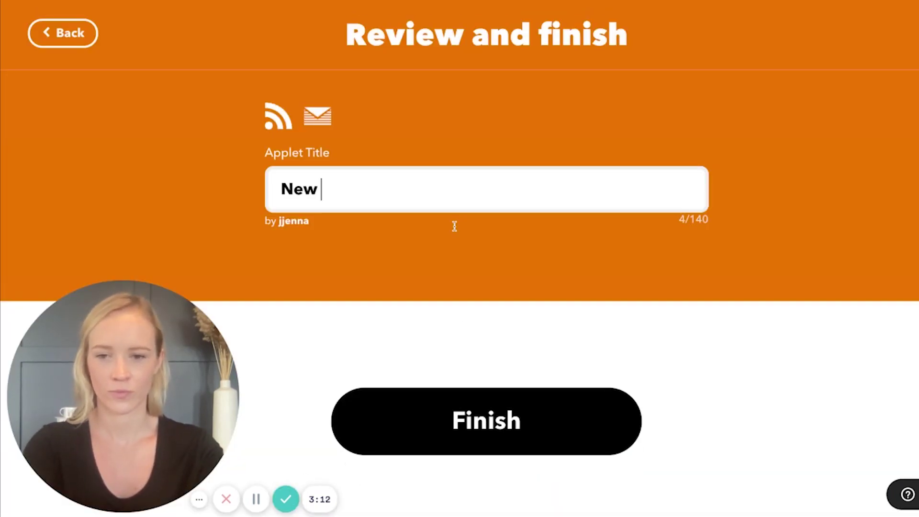
pyautogui.write('RSS Feed -')
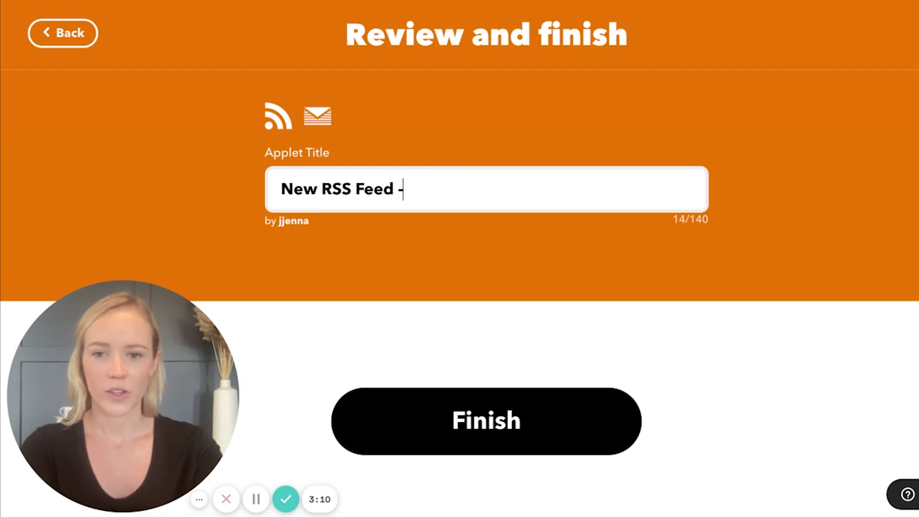
pyautogui.write(' Daily email')
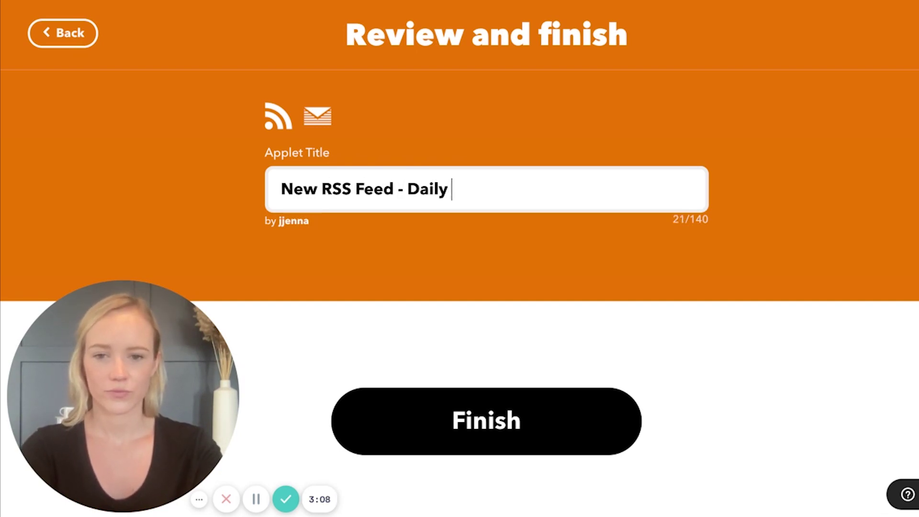
pyautogui.click(525, 416)
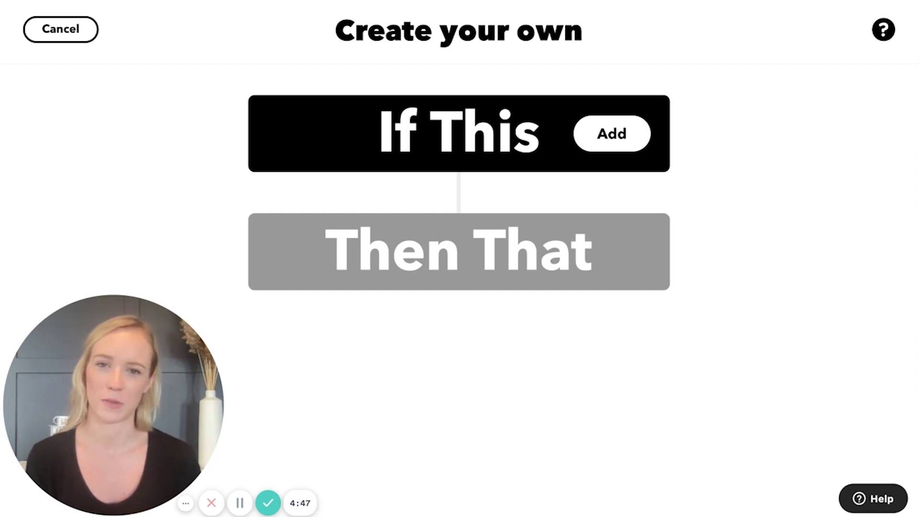
# Add a Twitter 'New tweet from search' trigger searching for #ifttt
pyautogui.click(631, 152)
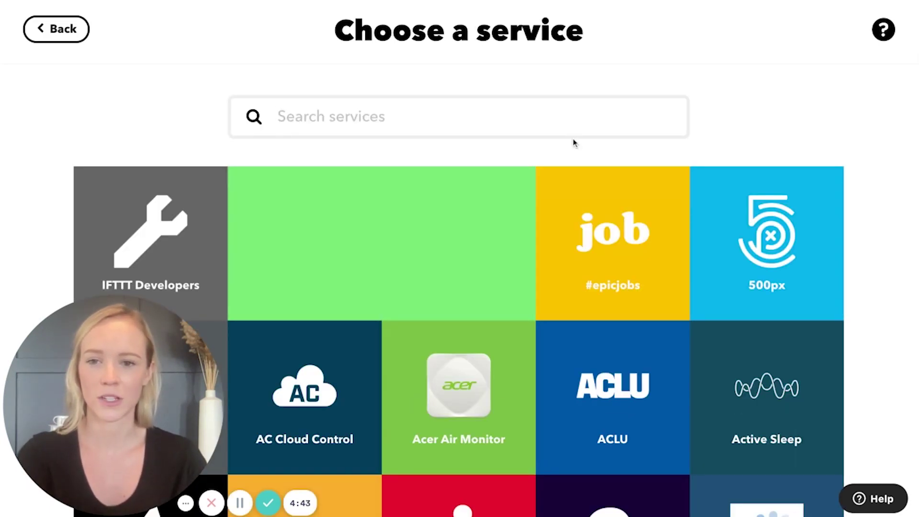
pyautogui.write('tw')
pyautogui.click(532, 210)
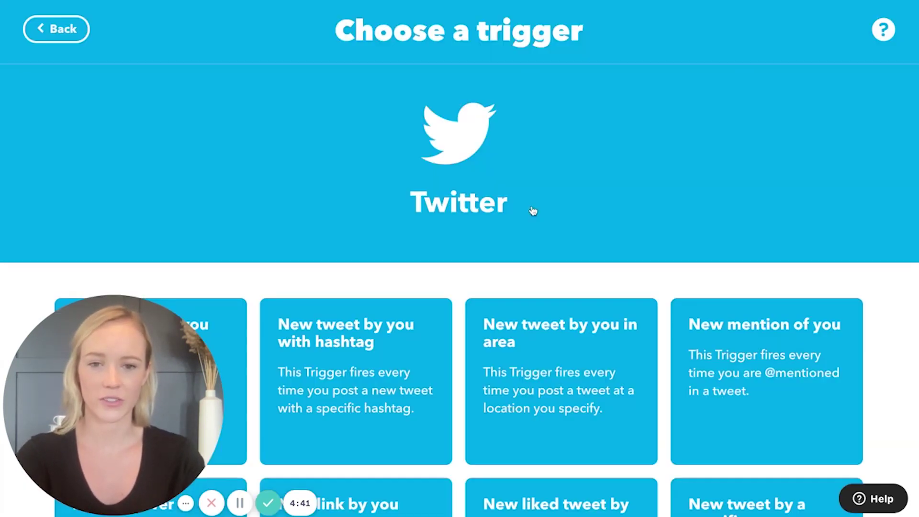
pyautogui.scroll(-1, 532, 211)
pyautogui.scroll(-5, 533, 211)
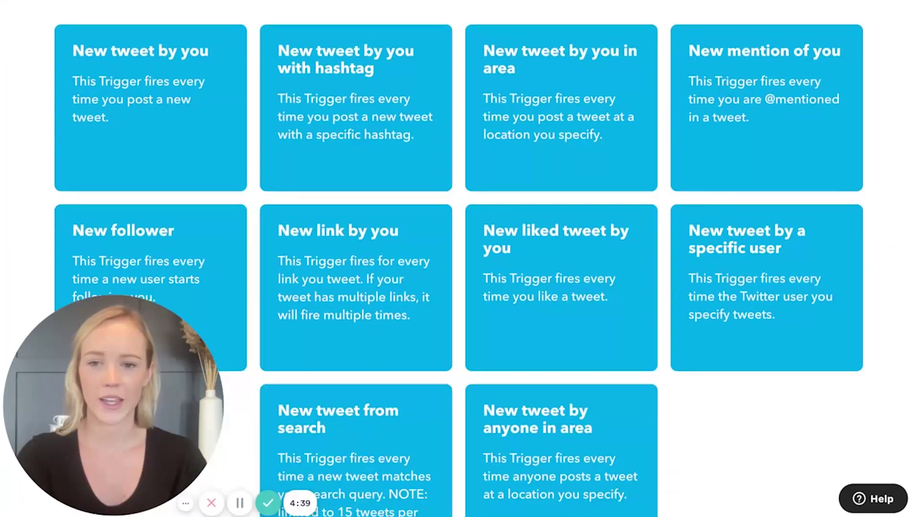
pyautogui.click(410, 387)
pyautogui.click(423, 304)
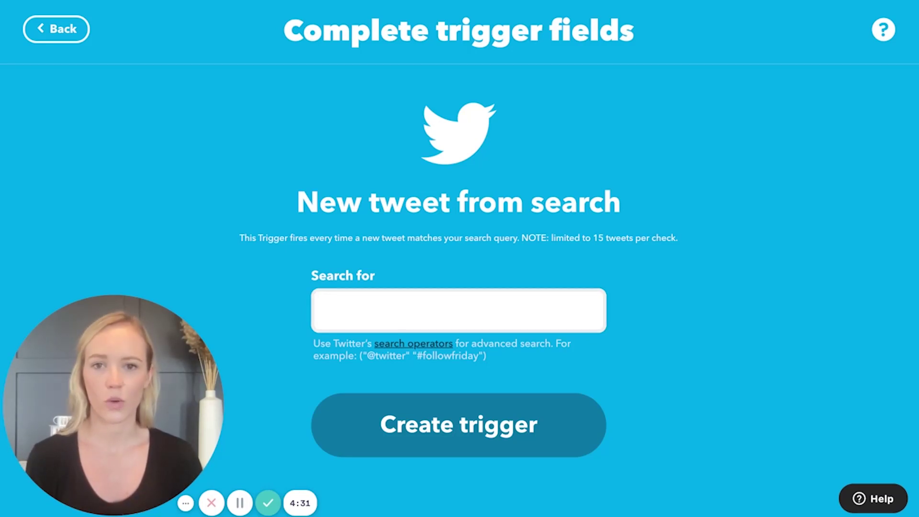
pyautogui.write('#ifttt')
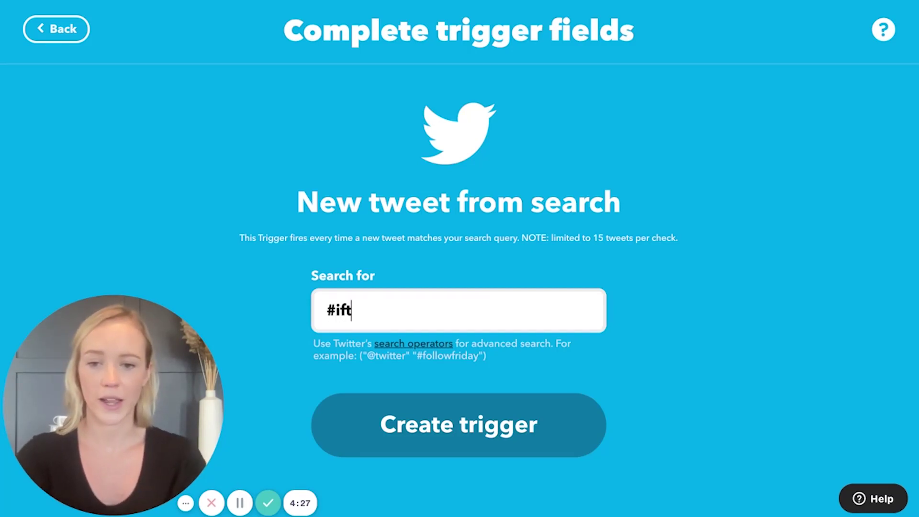
pyautogui.click(442, 414)
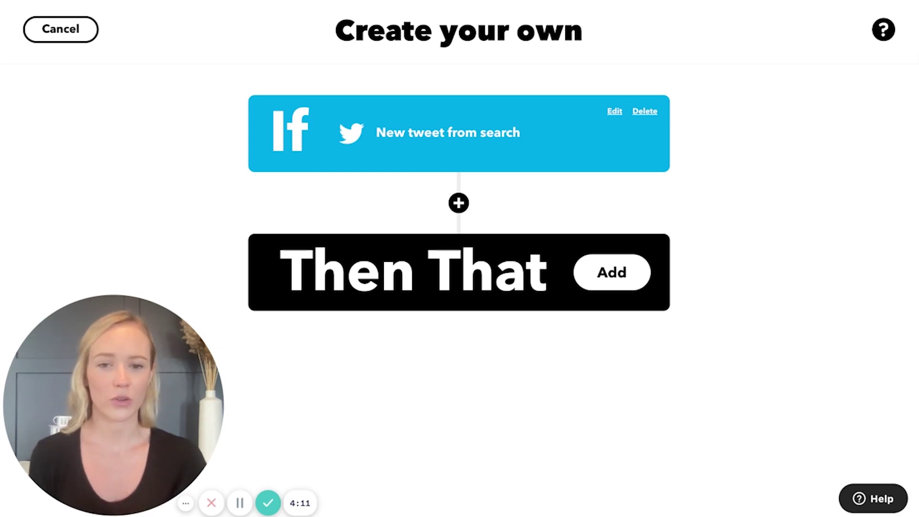
# Add a Slack 'Post to channel' action that sends Direct Messages to a chosen user
pyautogui.click(425, 301)
pyautogui.write('slac')
pyautogui.click(470, 231)
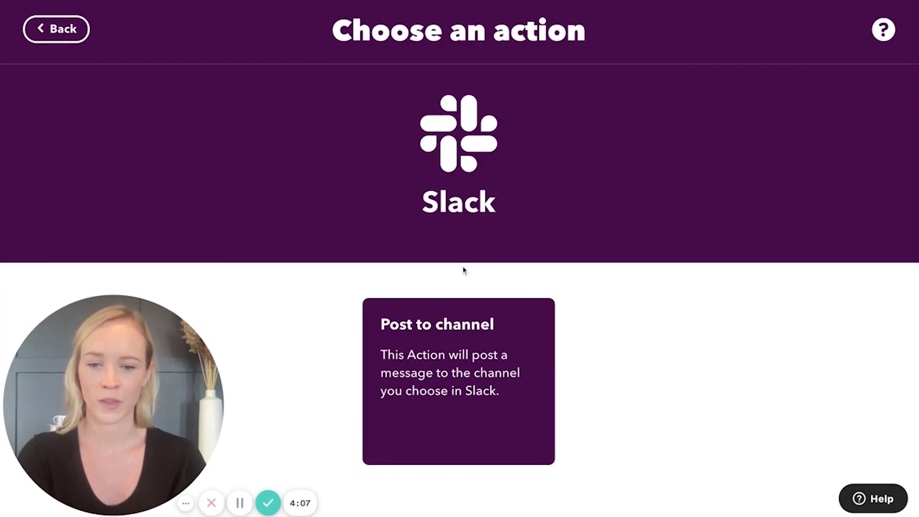
pyautogui.click(438, 351)
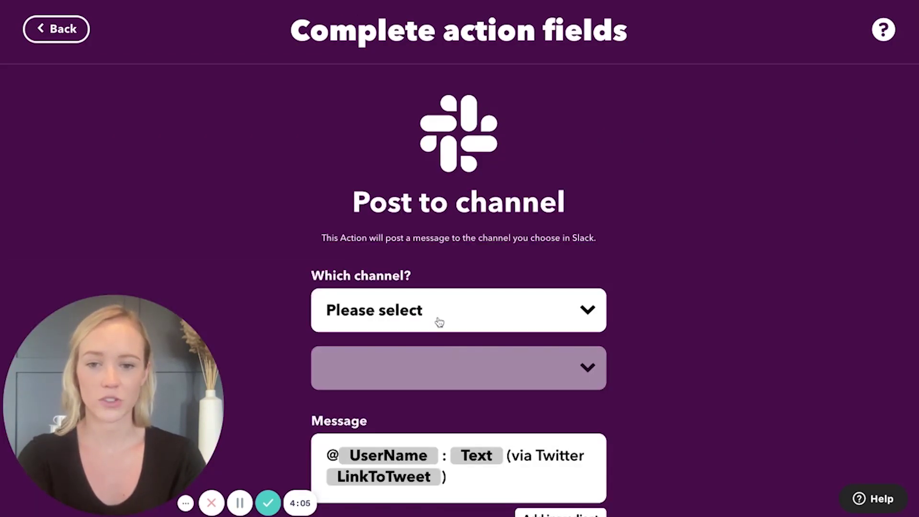
pyautogui.click(439, 322)
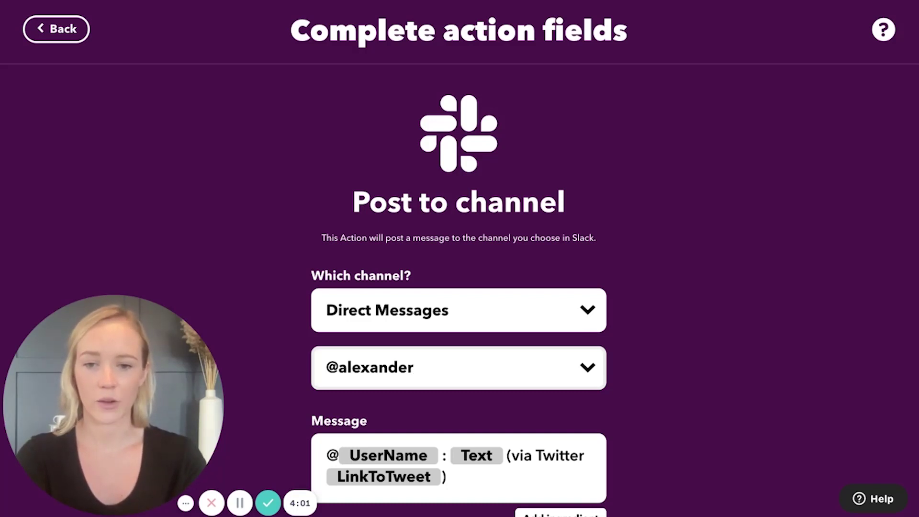
pyautogui.press('Return')
pyautogui.scroll(-2, 631, 397)
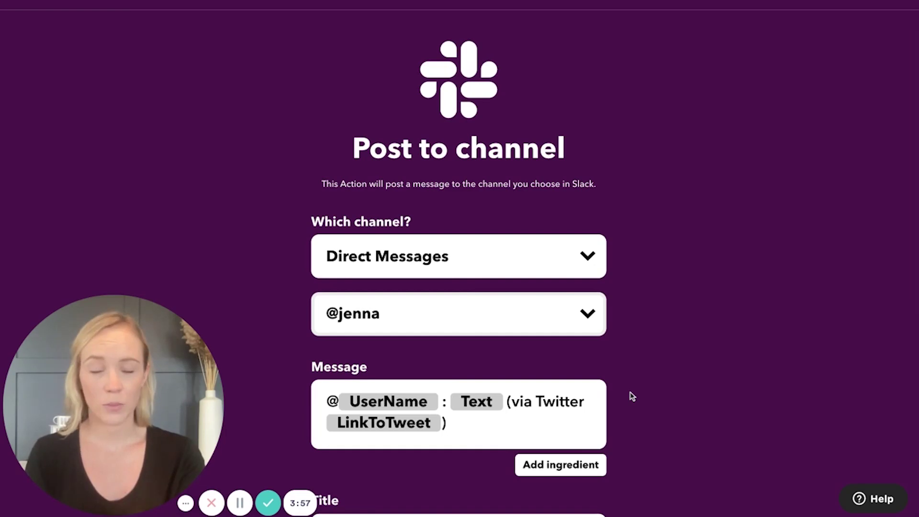
pyautogui.scroll(-6, 632, 396)
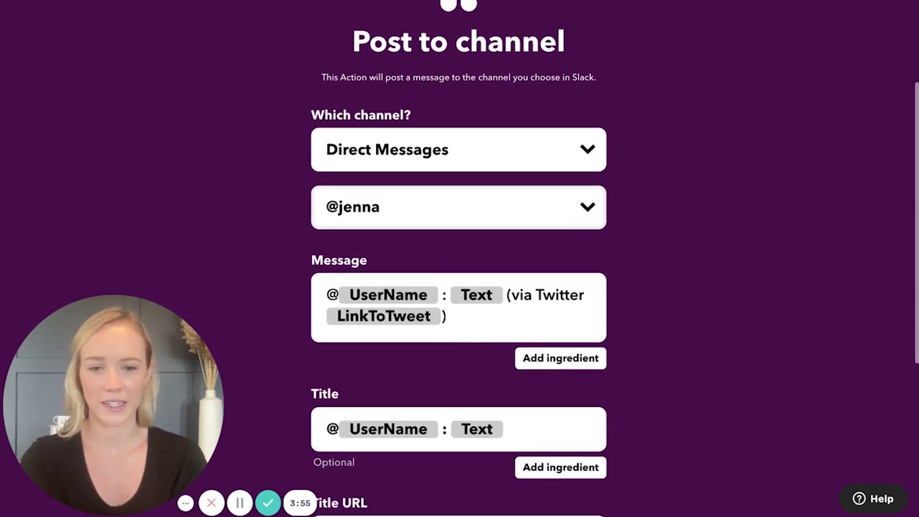
pyautogui.scroll(-7, 458, 259)
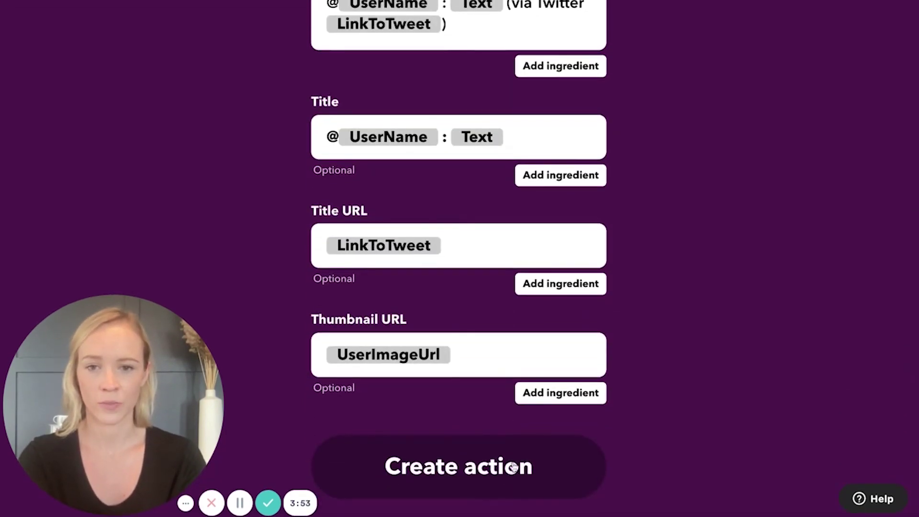
pyautogui.click(513, 466)
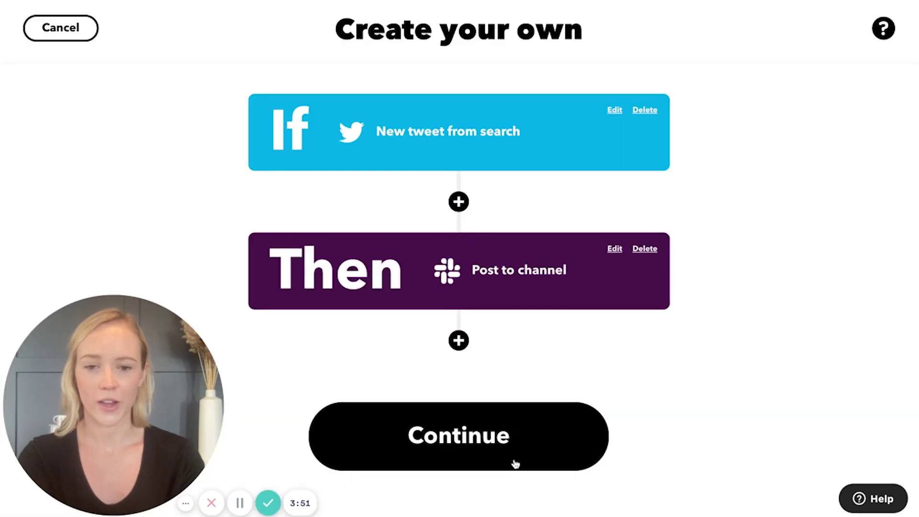
# Review the Twitter-to-Slack applet's title and finish the applet
pyautogui.click(534, 448)
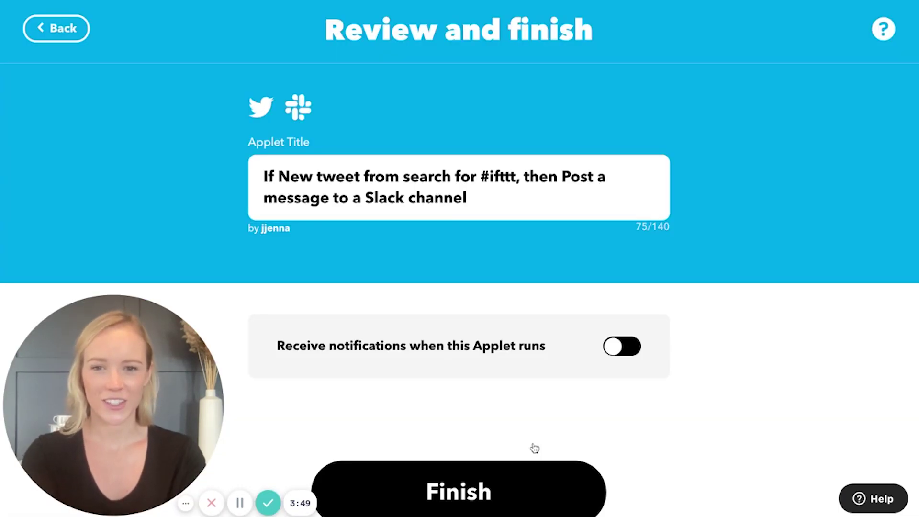
pyautogui.click(517, 209)
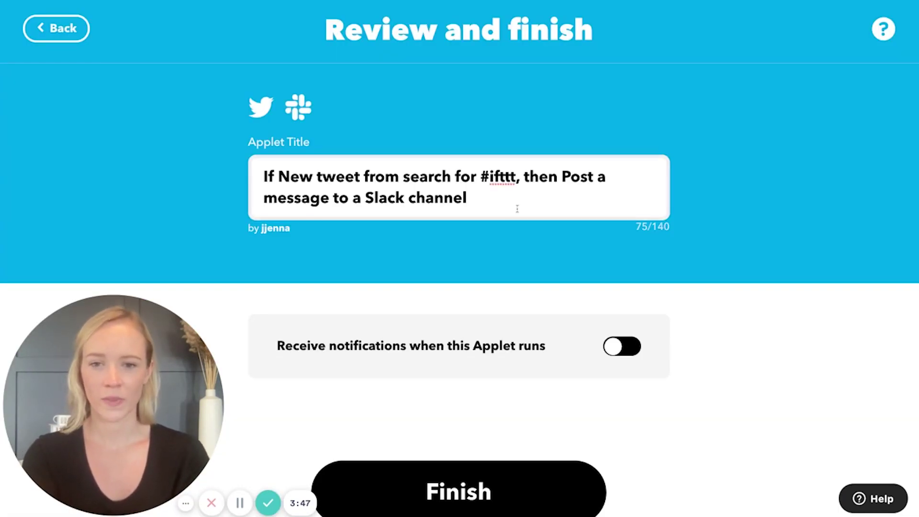
pyautogui.click(507, 505)
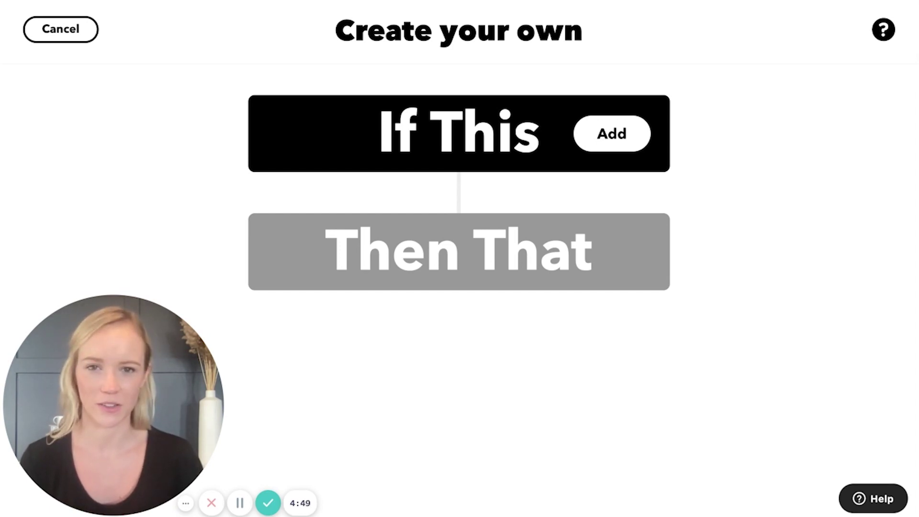
# Add an Asana 'New task in a project' trigger for the Explore Content project
pyautogui.click(624, 158)
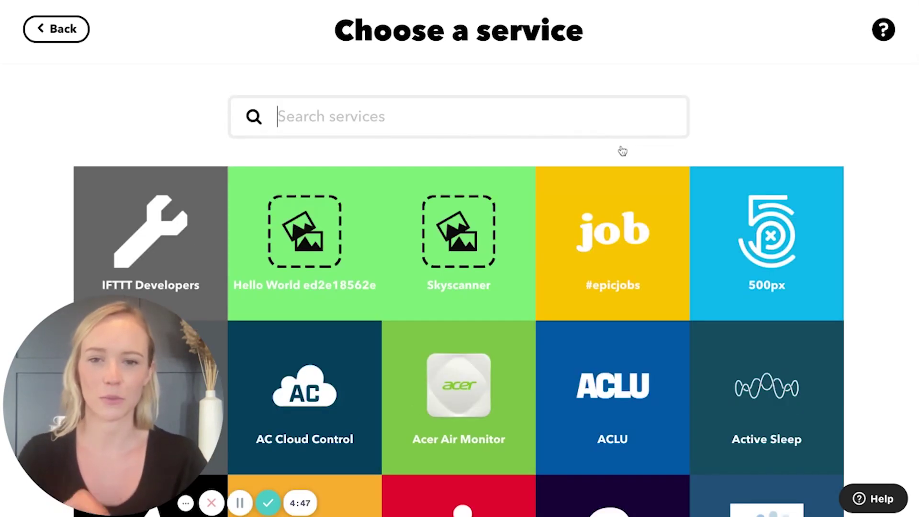
pyautogui.write('asa')
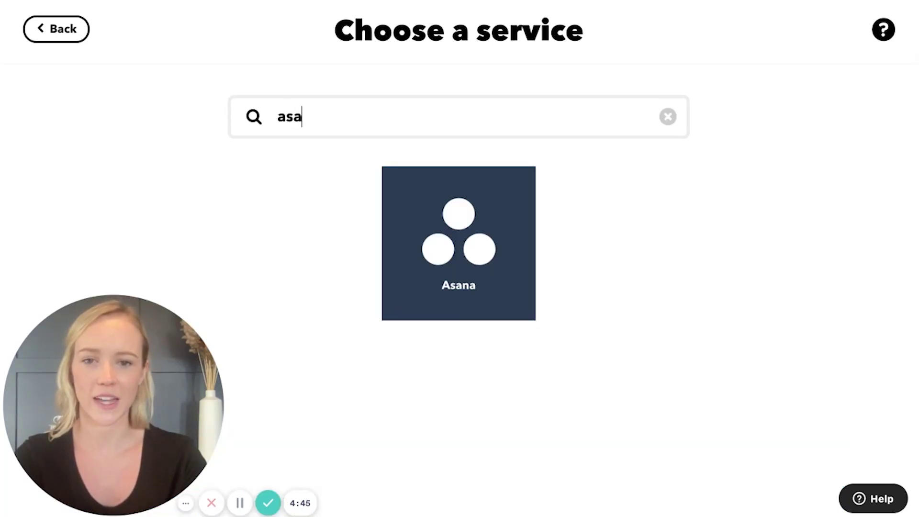
pyautogui.click(505, 211)
pyautogui.scroll(-2, 505, 206)
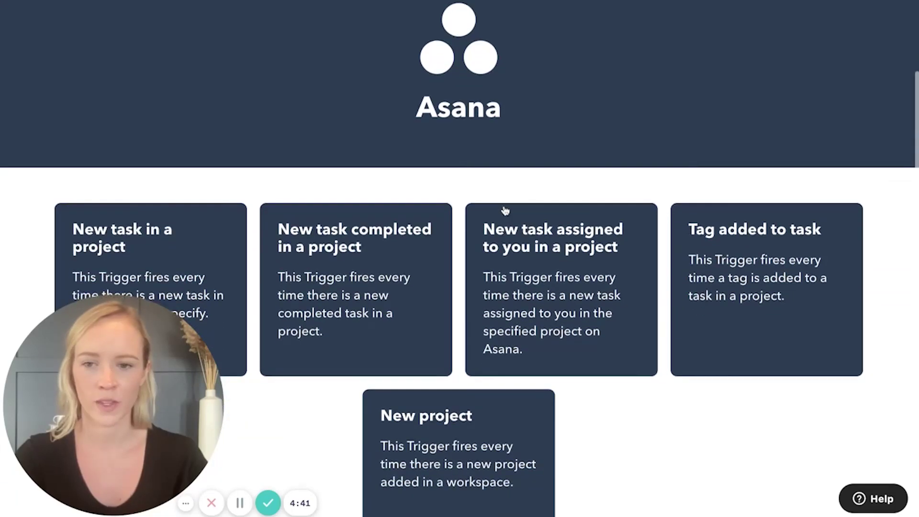
pyautogui.click(197, 259)
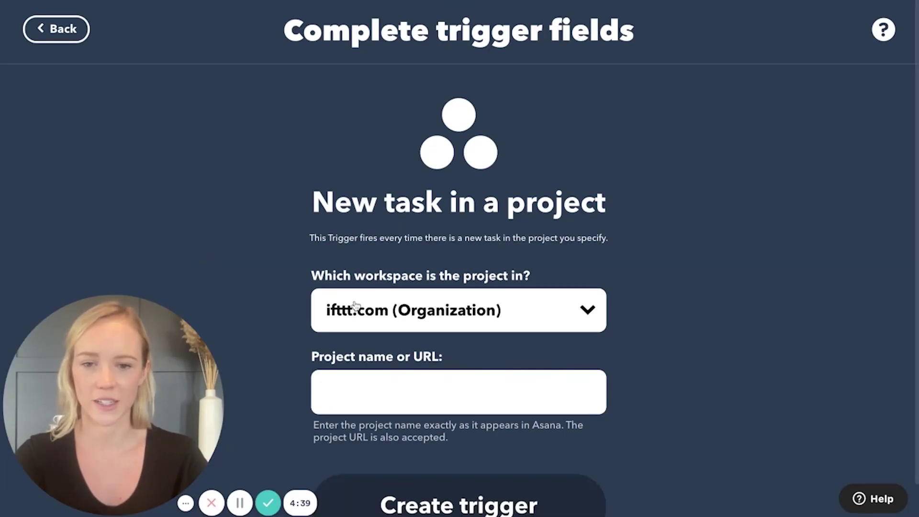
pyautogui.scroll(-1, 364, 311)
pyautogui.click(364, 347)
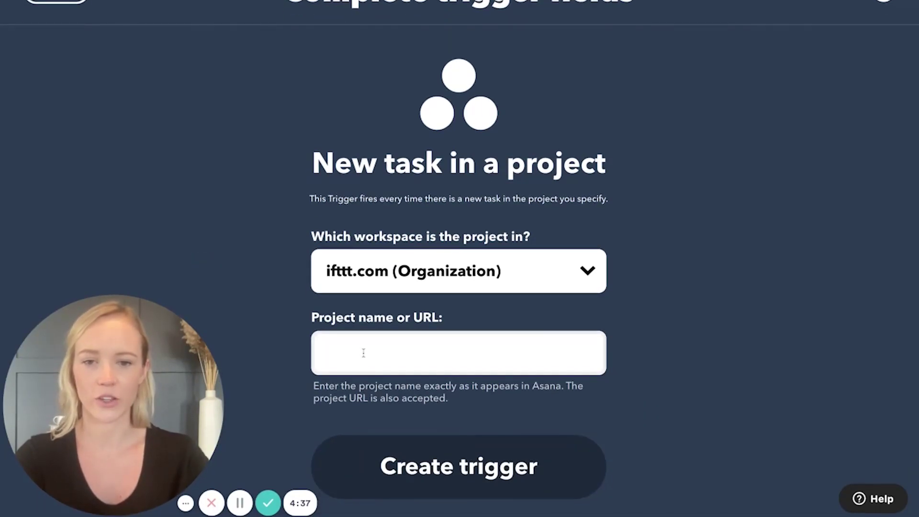
pyautogui.write('Ex')
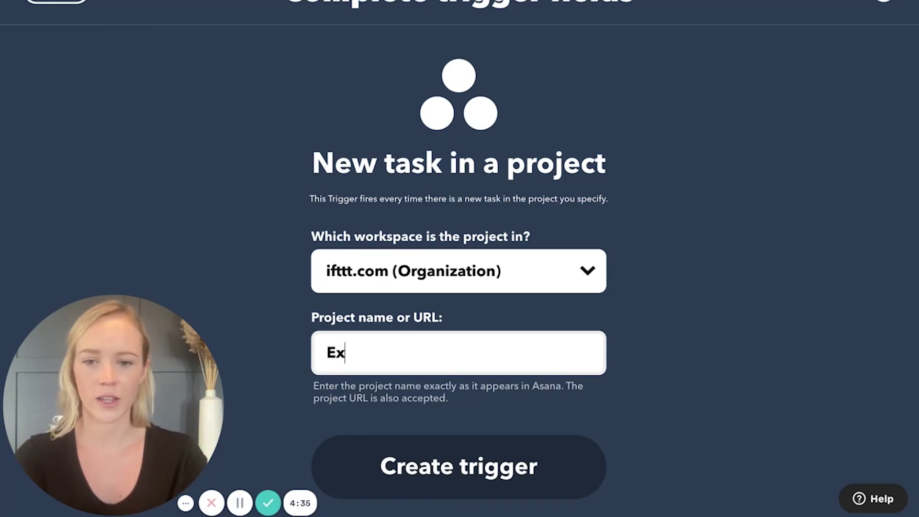
pyautogui.write('plore Content')
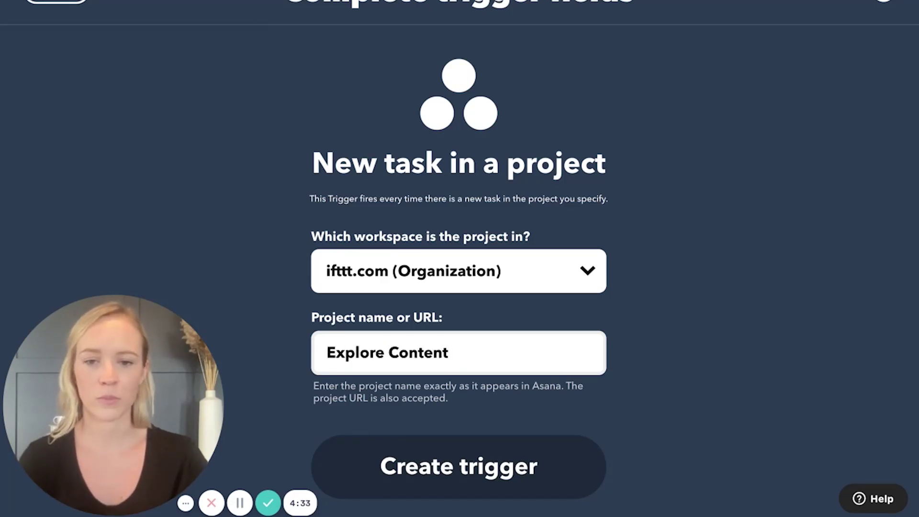
pyautogui.click(531, 468)
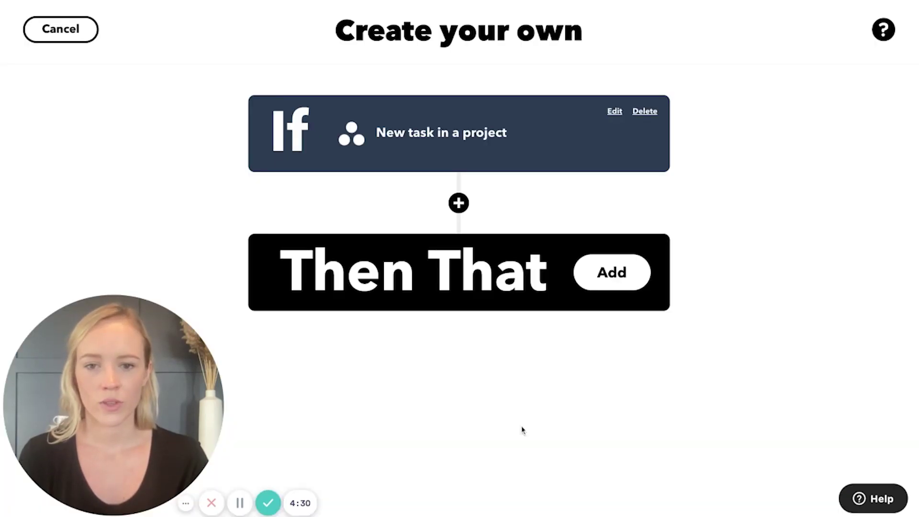
# Choose the Google Calendar 'Quick add event' action
pyautogui.click(455, 302)
pyautogui.write('cal')
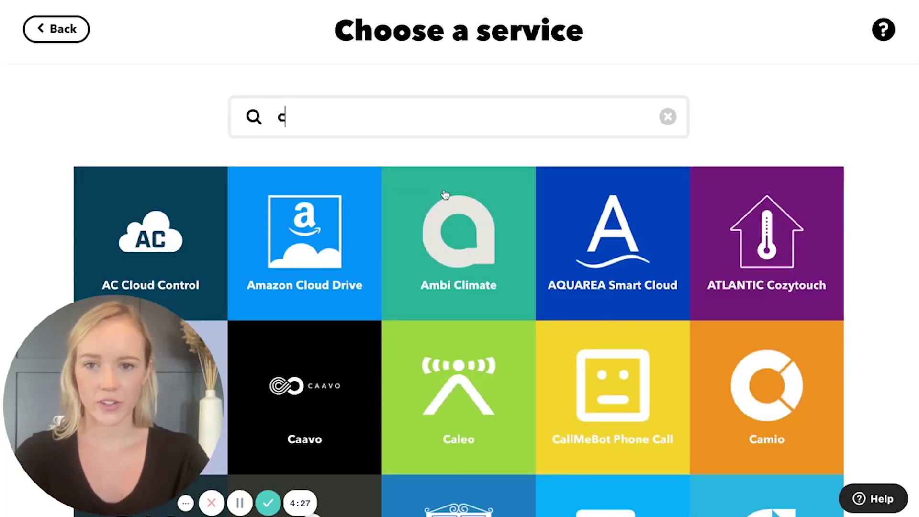
pyautogui.click(436, 217)
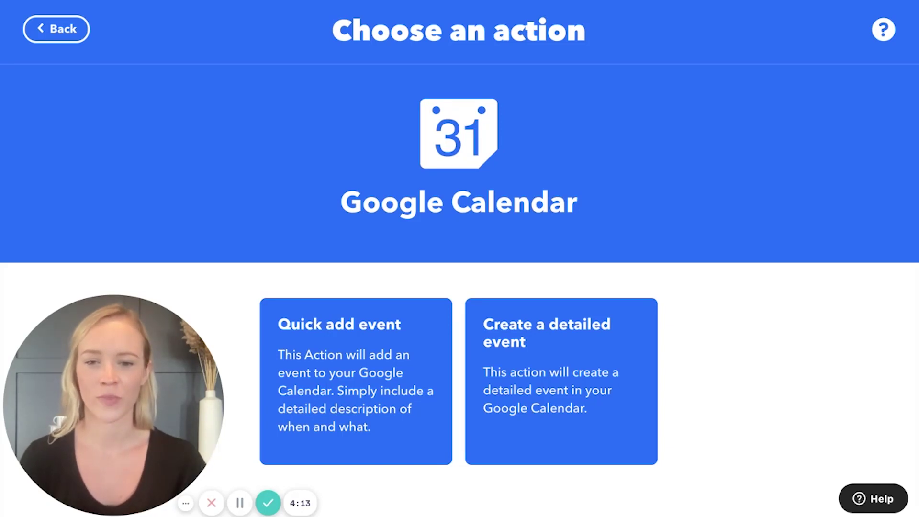
pyautogui.click(371, 354)
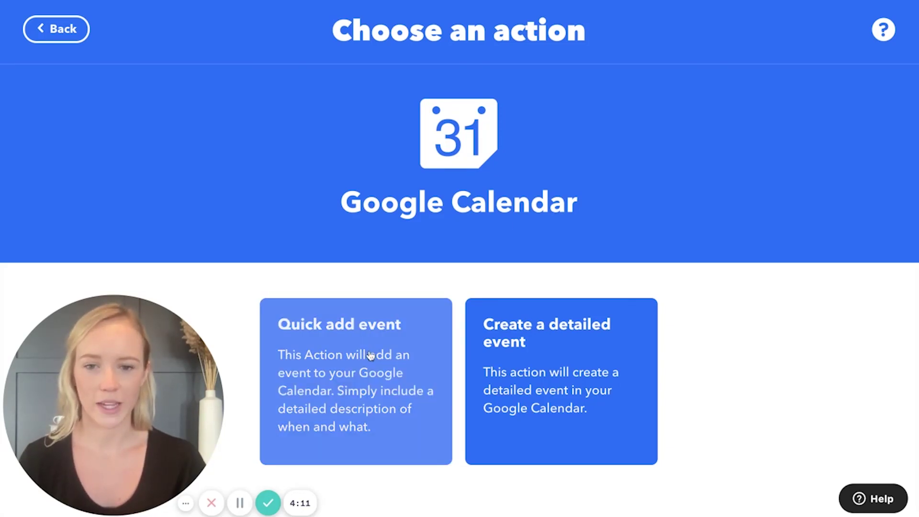
pyautogui.scroll(-1, 457, 400)
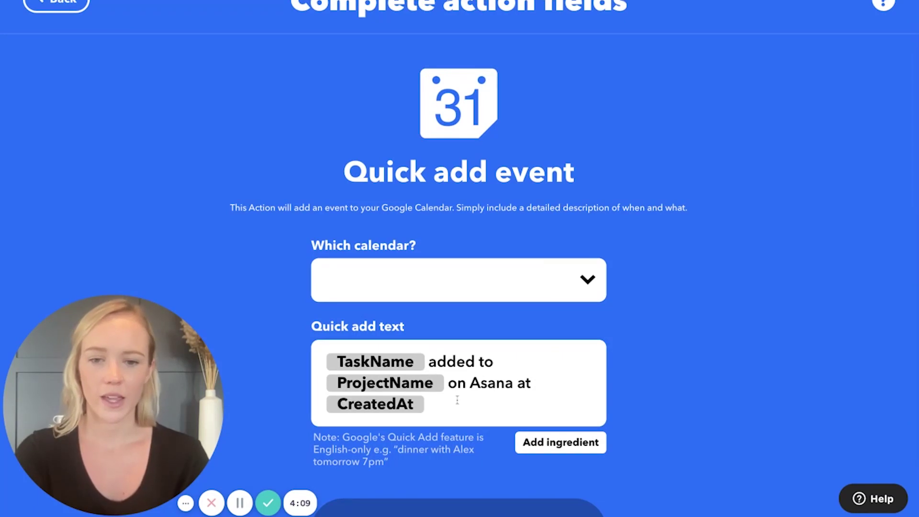
# Replace ' at {{CreatedAt}}' in the event text with the DueOn ingredient and create the action
pyautogui.click(457, 403)
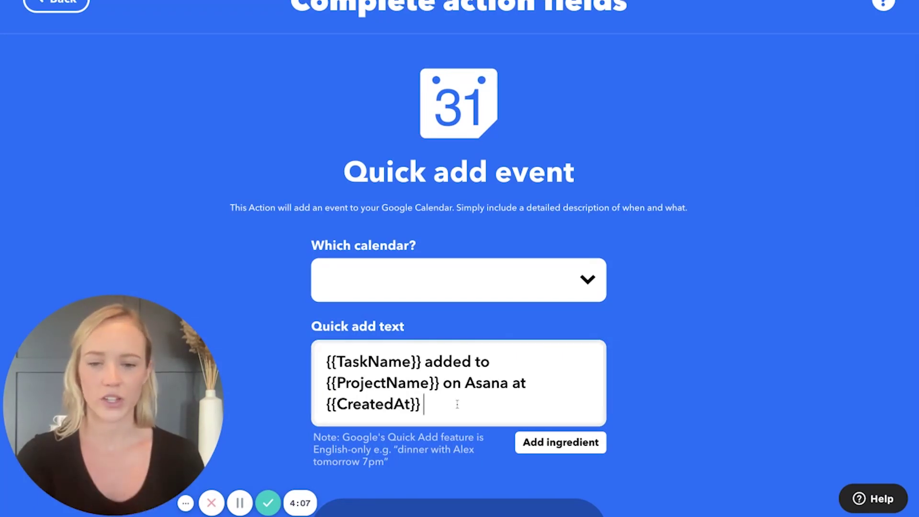
pyautogui.scroll(-1, 457, 287)
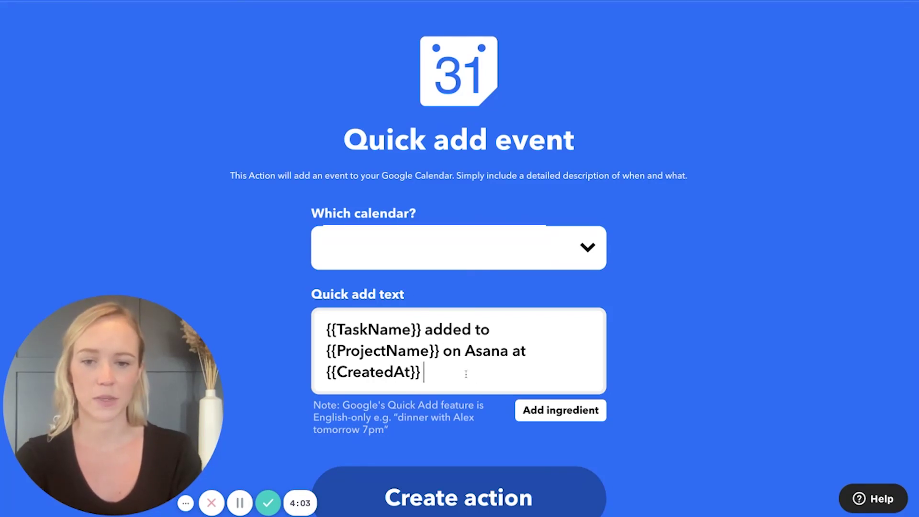
pyautogui.moveTo(469, 372); pyautogui.dragTo(273, 370)
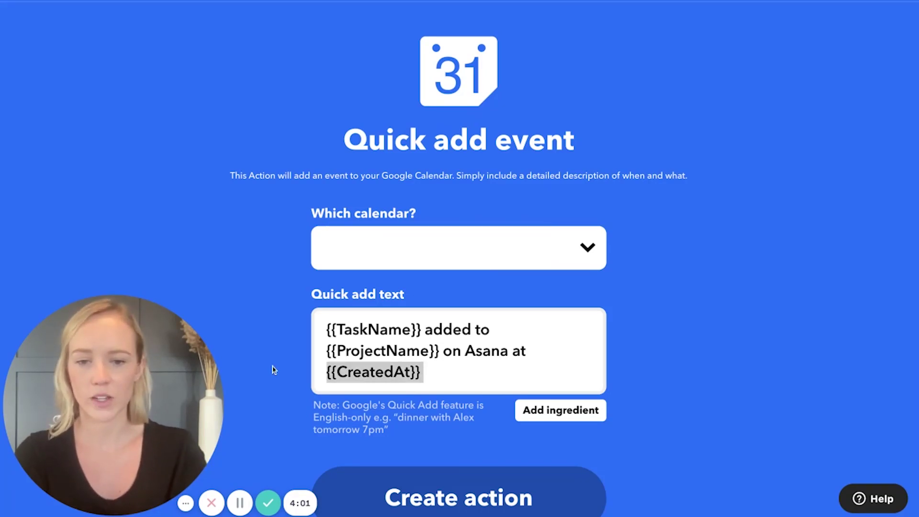
pyautogui.press('BackSpace')
pyautogui.press('BackSpace')
pyautogui.press('BackSpace')
pyautogui.press('BackSpace')
pyautogui.press('BackSpace')
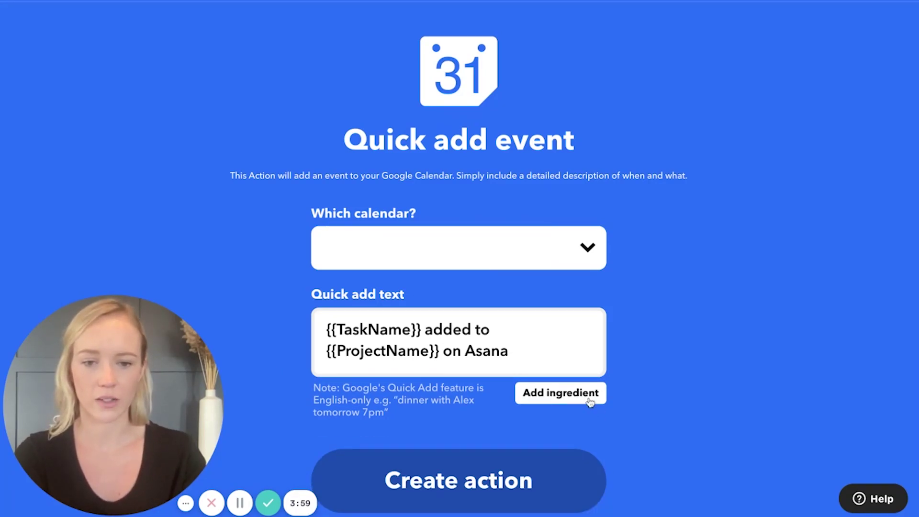
pyautogui.click(590, 402)
pyautogui.scroll(-2, 588, 401)
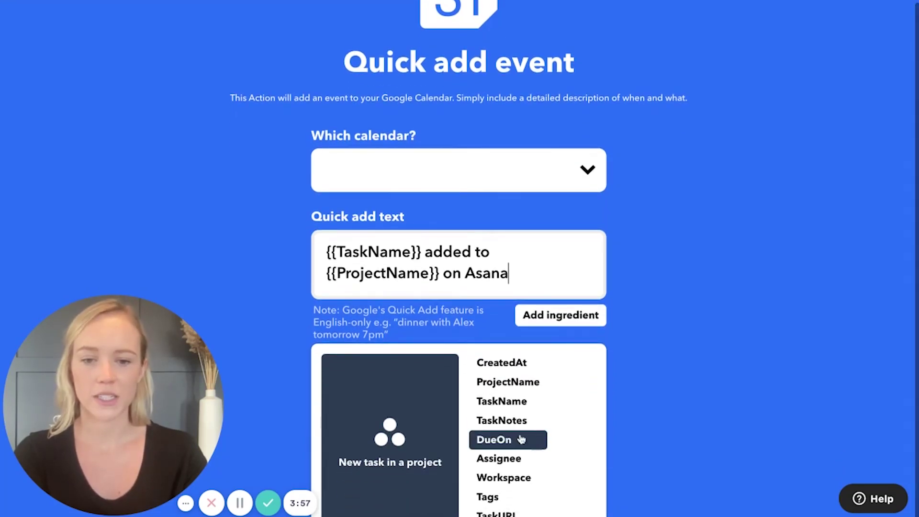
pyautogui.click(514, 438)
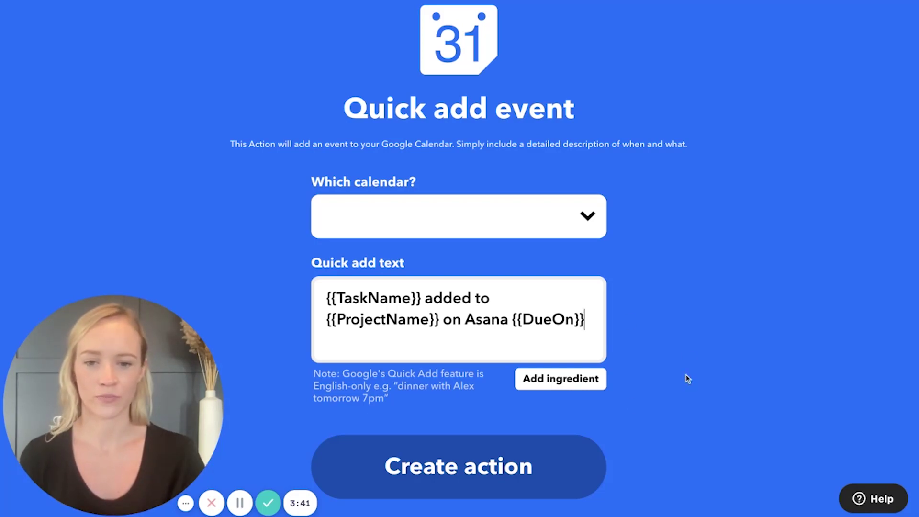
pyautogui.click(530, 466)
pyautogui.click(530, 466)
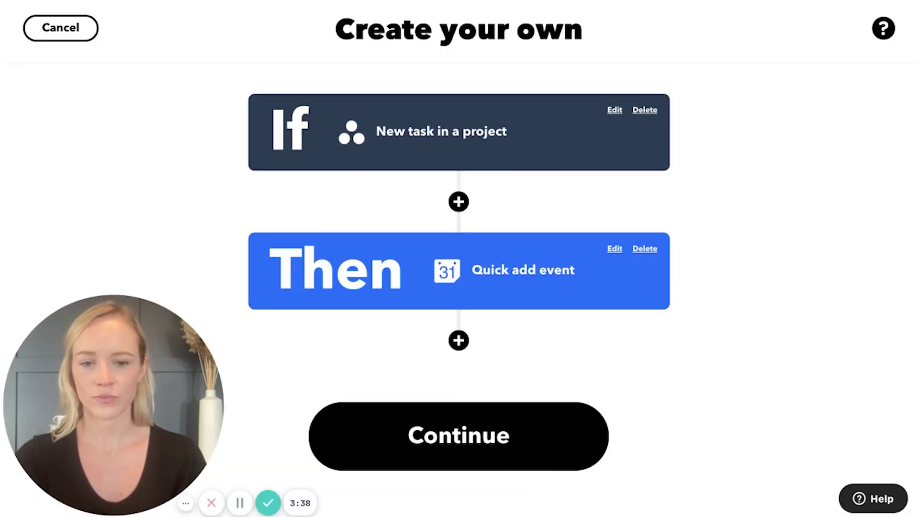
# Title the applet 'New task creates a Google cal event!' and finish it
pyautogui.click(529, 447)
pyautogui.tripleClick(432, 200)
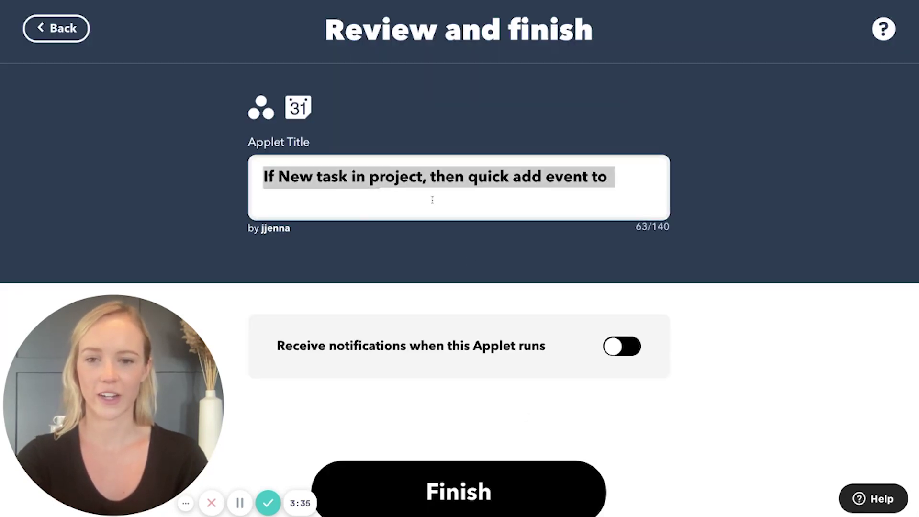
pyautogui.write('New task ')
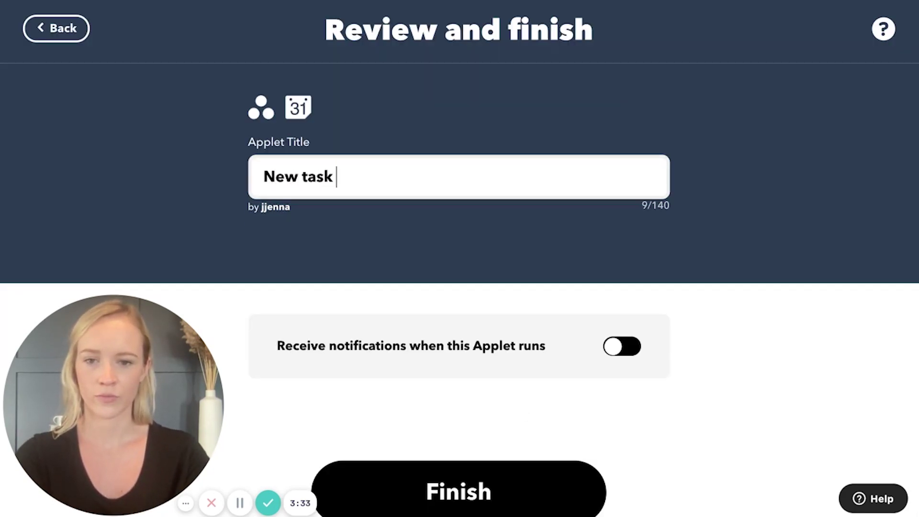
pyautogui.write('creates a Go')
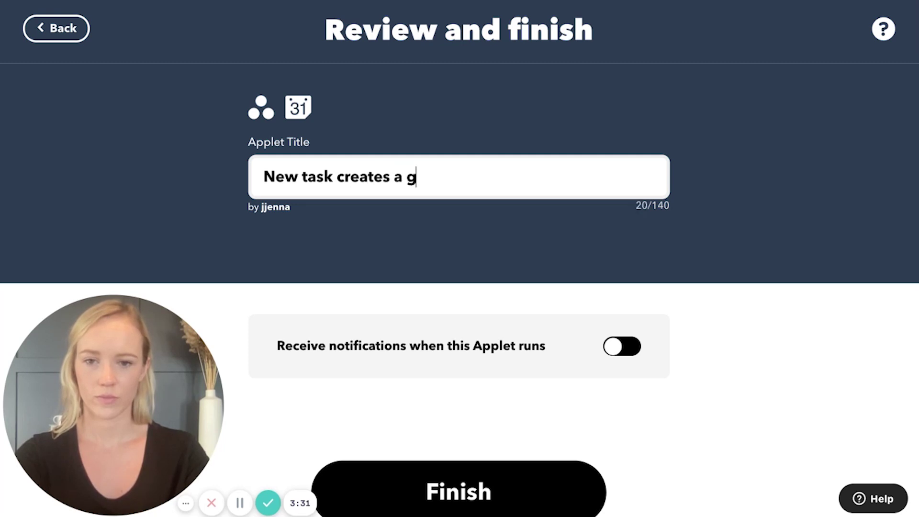
pyautogui.write('ogle cal event!')
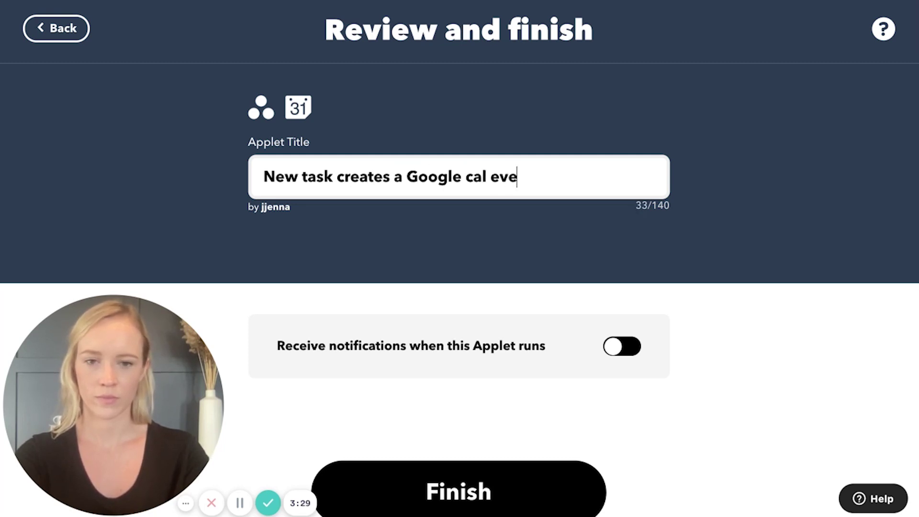
pyautogui.click(479, 495)
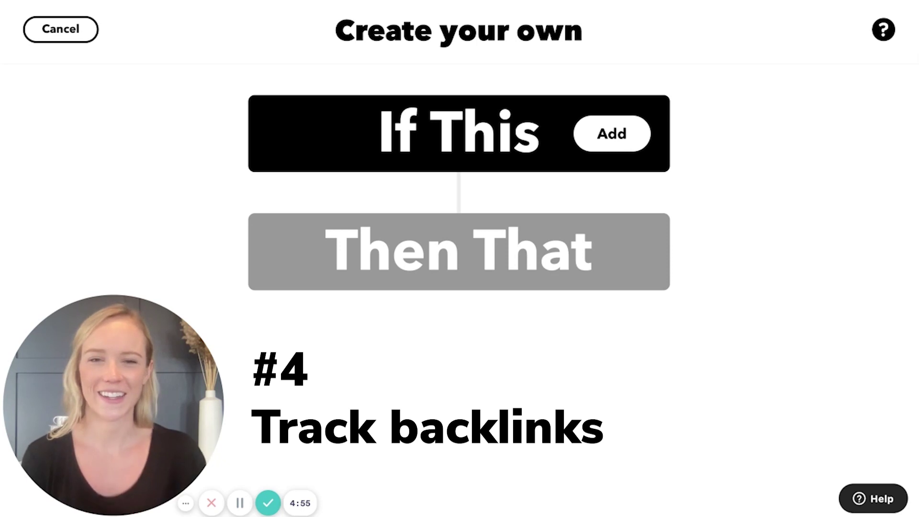
# Add an RSS 'New feed item' trigger using the pasted BuzzSumo alerts feed URL, then open the action service list
pyautogui.click(612, 134)
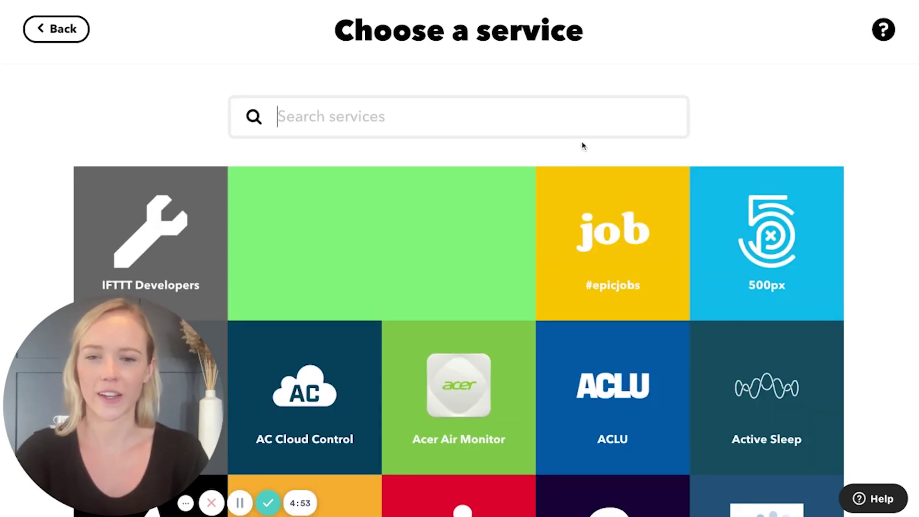
pyautogui.write('rss')
pyautogui.click(521, 261)
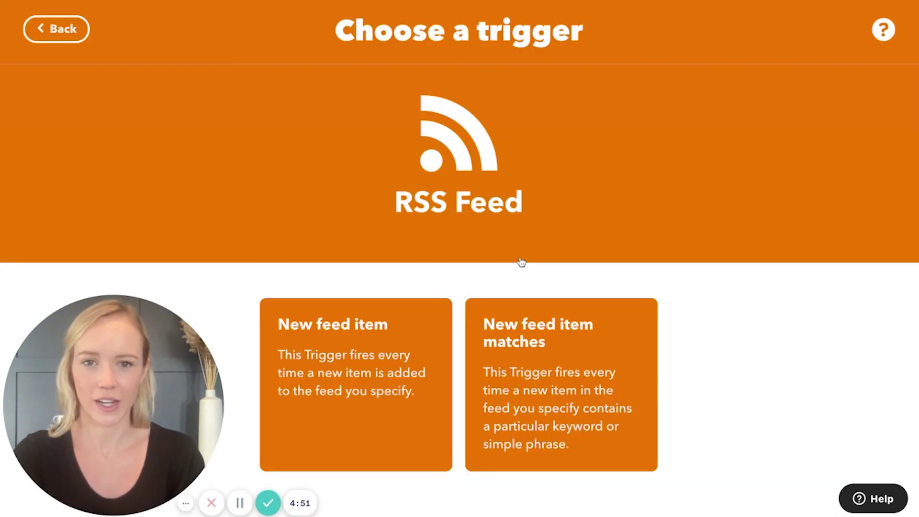
pyautogui.click(432, 346)
pyautogui.click(432, 319)
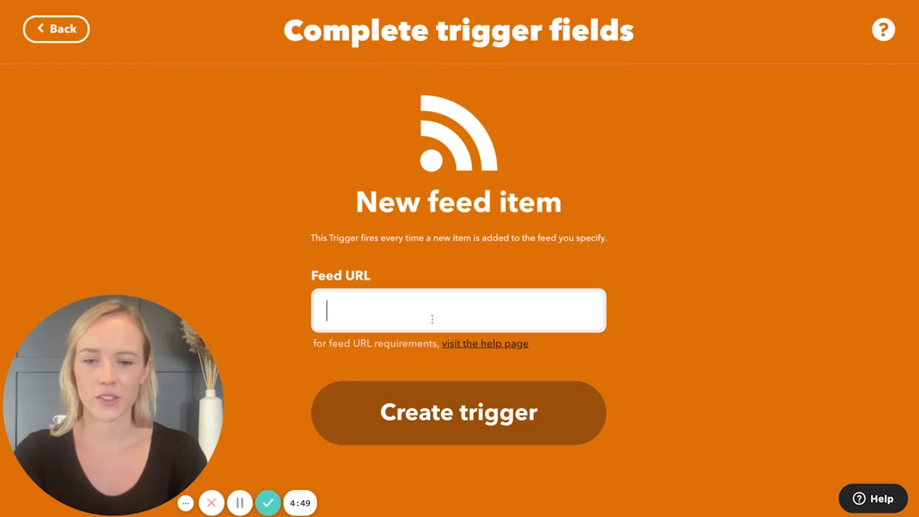
pyautogui.write('https://app.buzzsumo.com/rss/alerts/MTE3NjA3NWtqaGFrc2RoYWto')
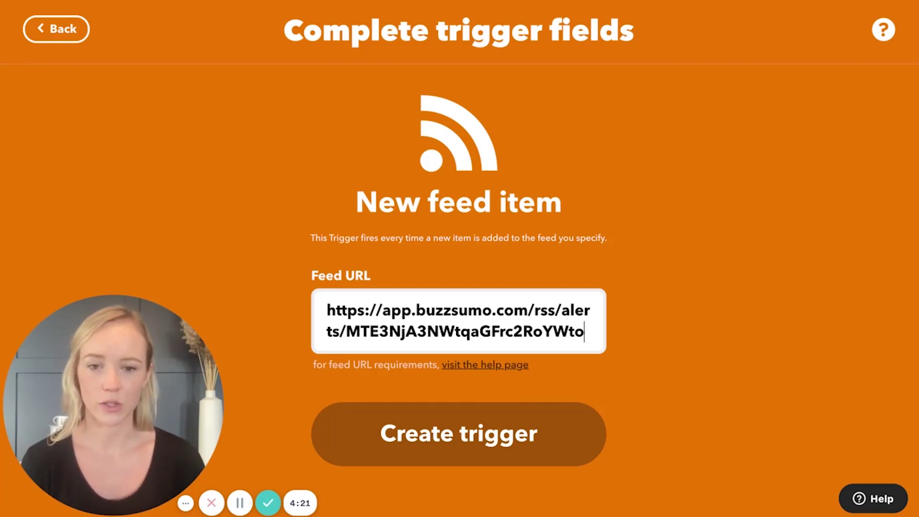
pyautogui.click(422, 447)
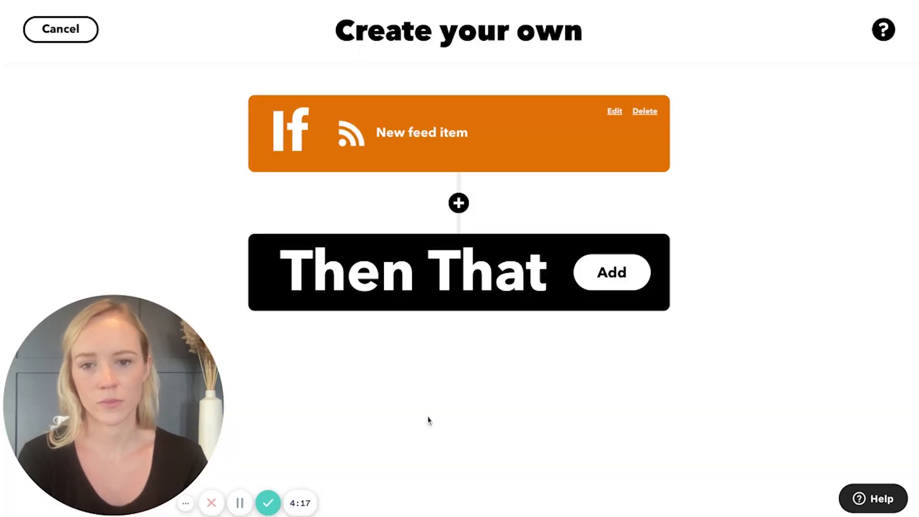
pyautogui.click(459, 203)
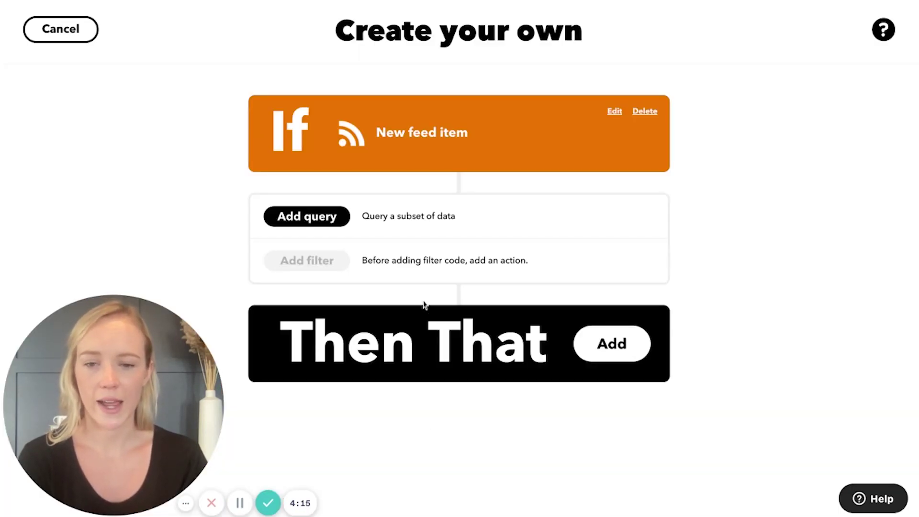
pyautogui.click(426, 328)
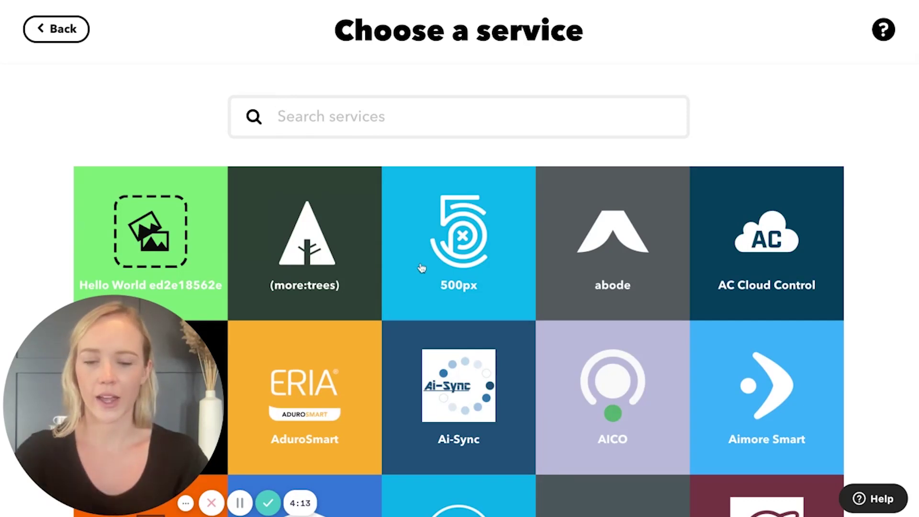
# Choose Slack's Post to channel as the applet's Then action
pyautogui.write('slac')
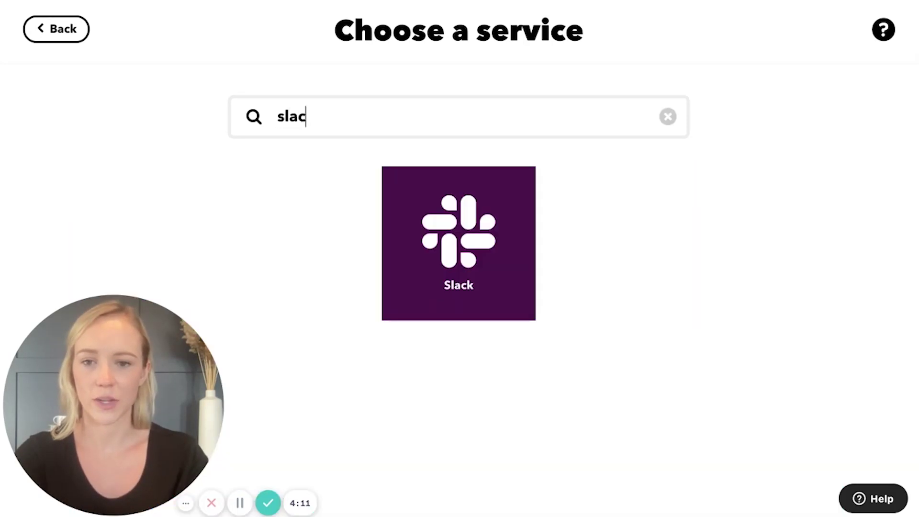
pyautogui.click(480, 300)
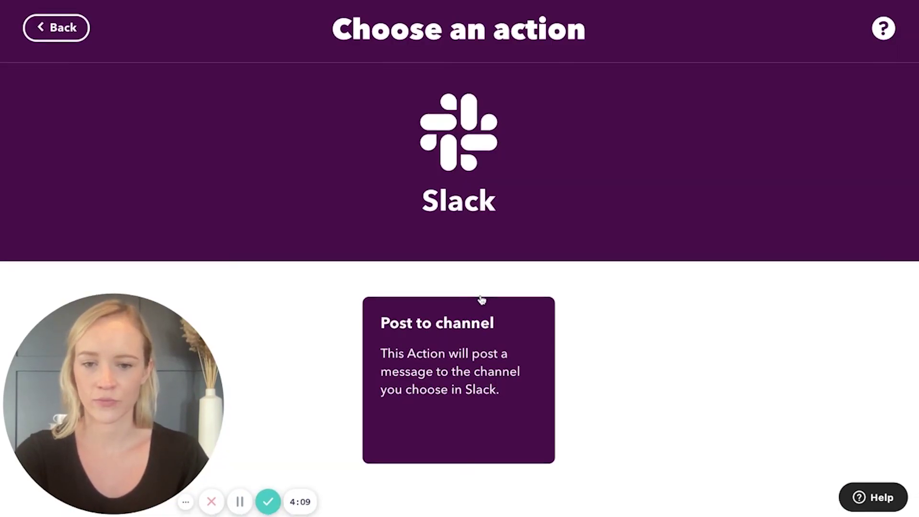
pyautogui.click(475, 333)
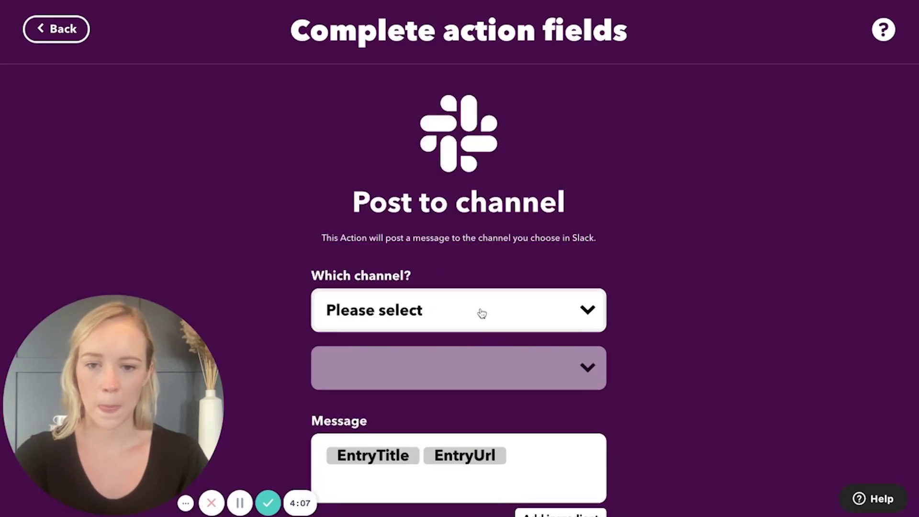
# Send the Slack posts as direct messages to a chosen recipient and create the action
pyautogui.click(482, 314)
pyautogui.click(465, 354)
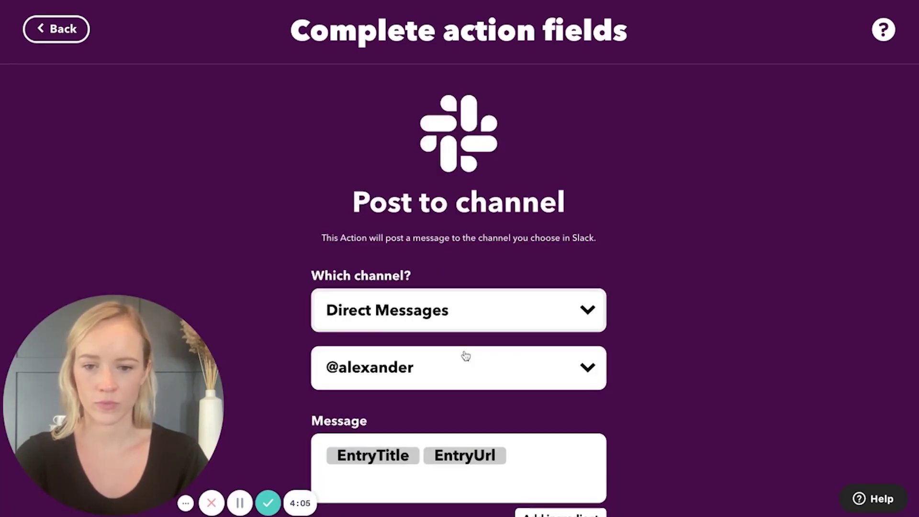
pyautogui.click(463, 367)
pyautogui.click(640, 424)
pyautogui.scroll(-3, 647, 427)
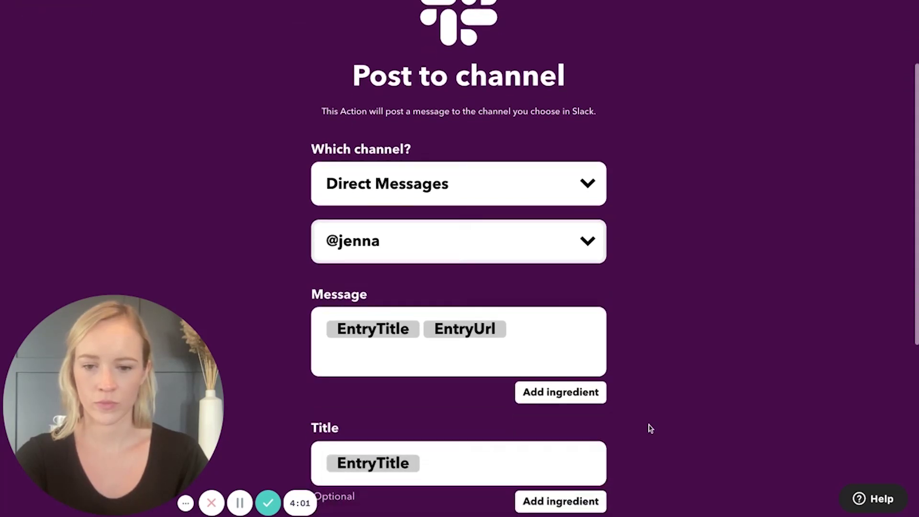
pyautogui.scroll(-7, 650, 427)
pyautogui.click(530, 469)
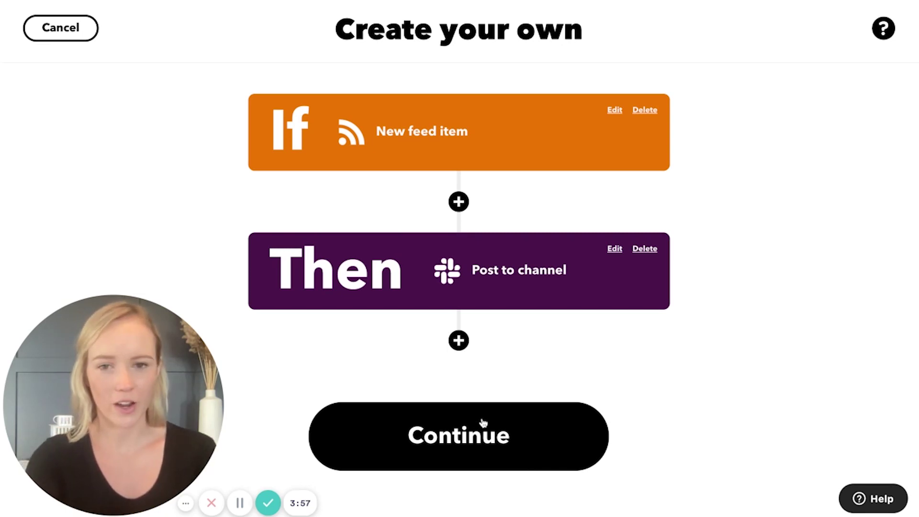
# Add a second action using Google Sheets' Add row to spreadsheet
pyautogui.click(460, 343)
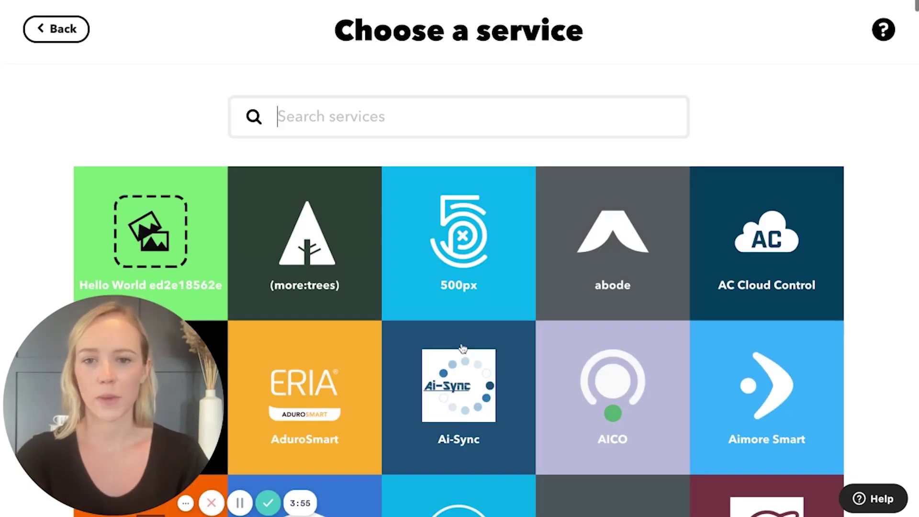
pyautogui.write('g')
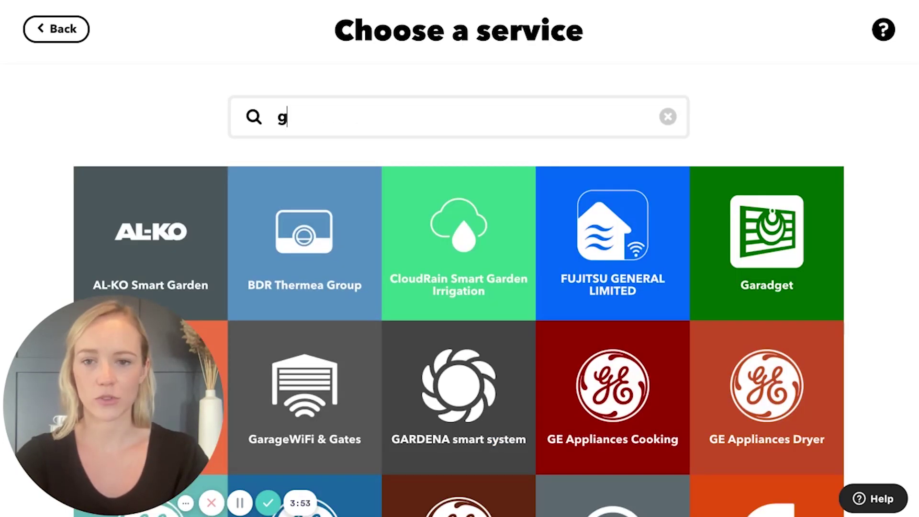
pyautogui.write('oog')
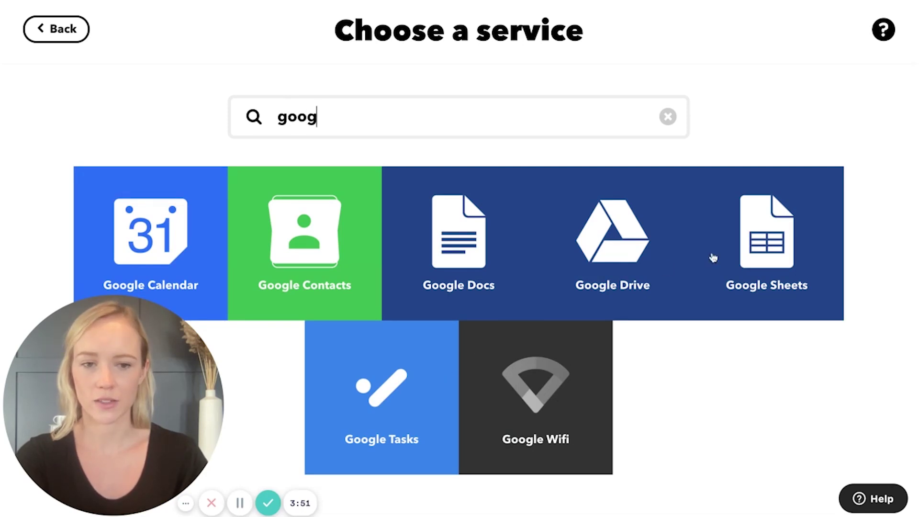
pyautogui.click(761, 256)
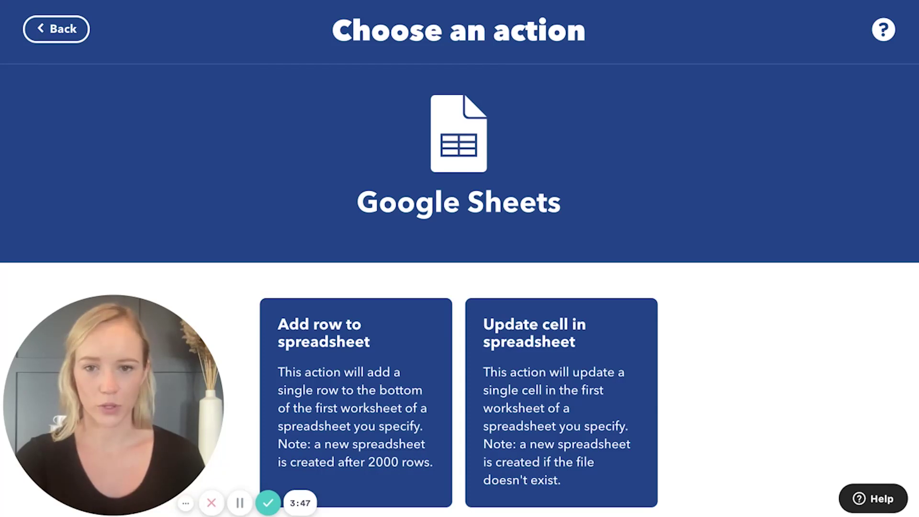
pyautogui.click(414, 332)
# Name the target spreadsheet 'Backlink Tracking' and save the Google Sheets action
pyautogui.scroll(-2, 414, 332)
pyautogui.scroll(-3, 415, 332)
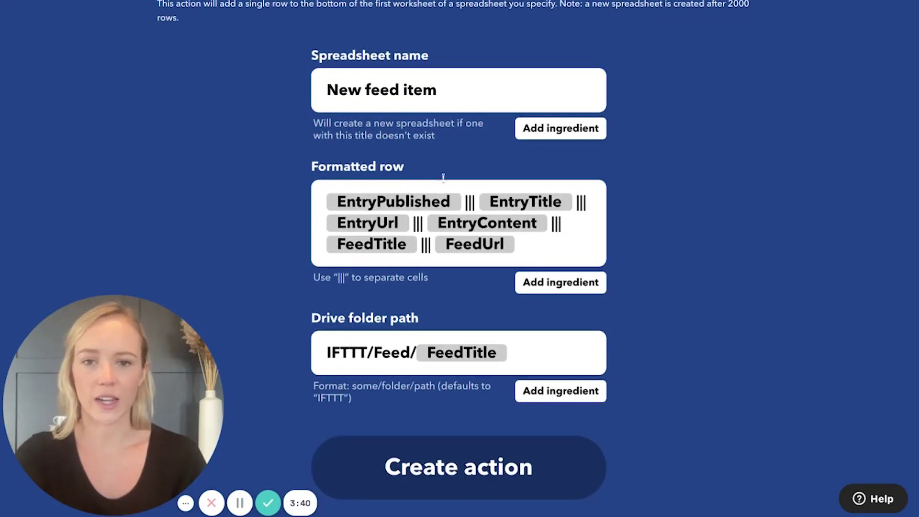
pyautogui.tripleClick(453, 86)
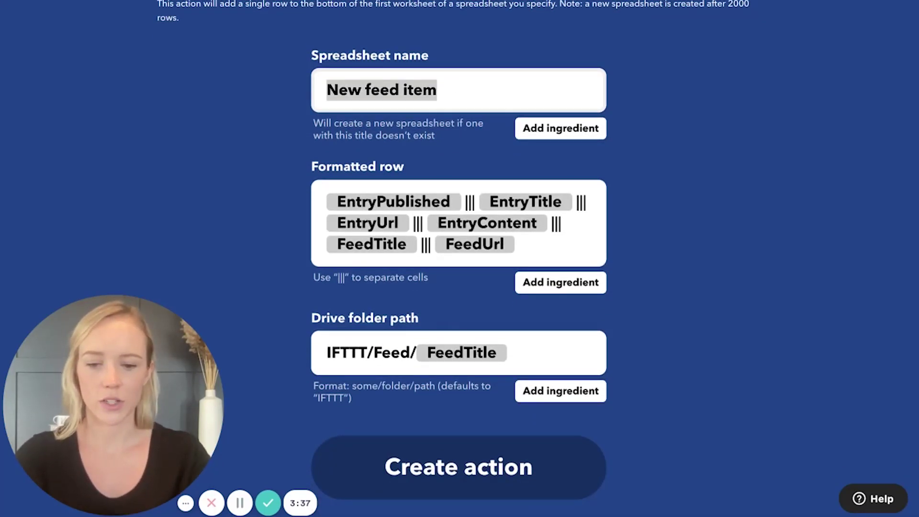
pyautogui.write('Backlink Tracking')
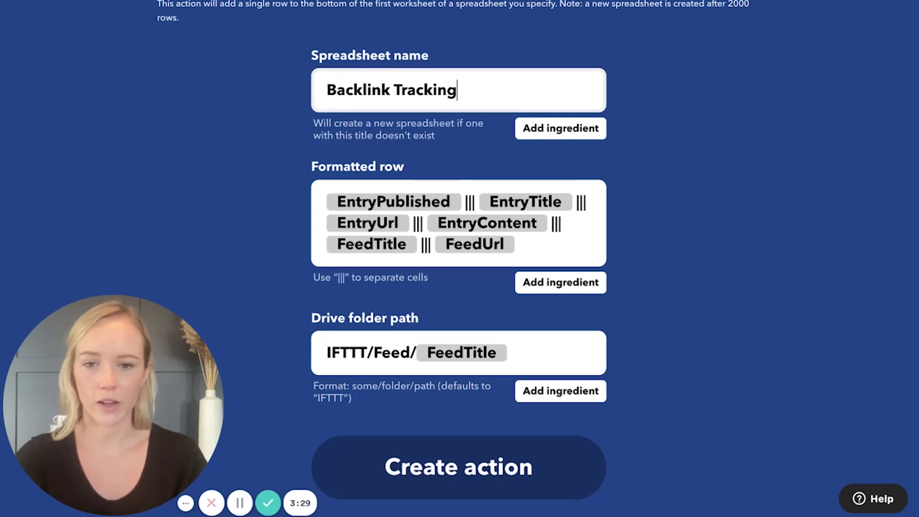
pyautogui.click(568, 287)
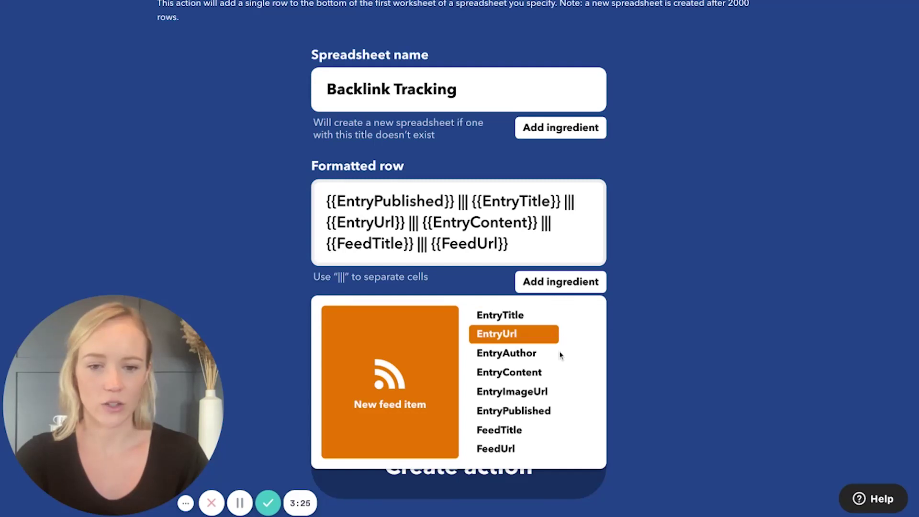
pyautogui.click(567, 249)
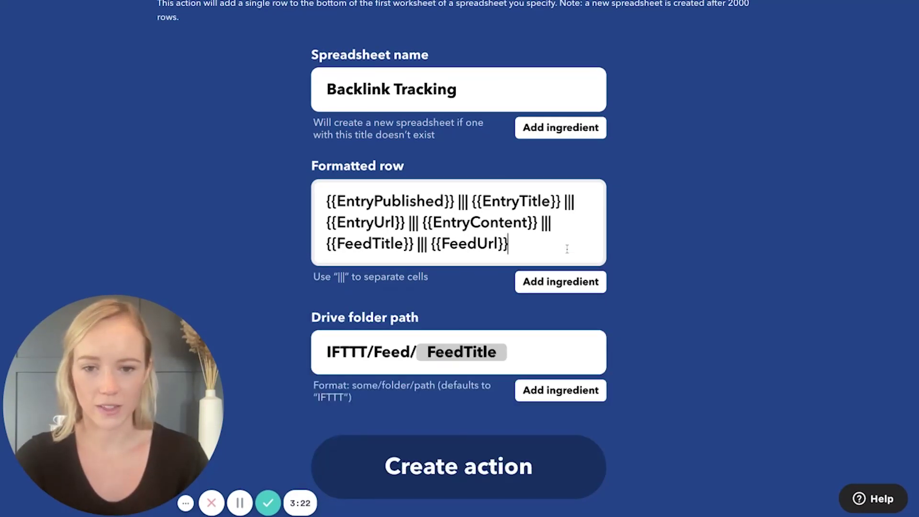
pyautogui.click(484, 474)
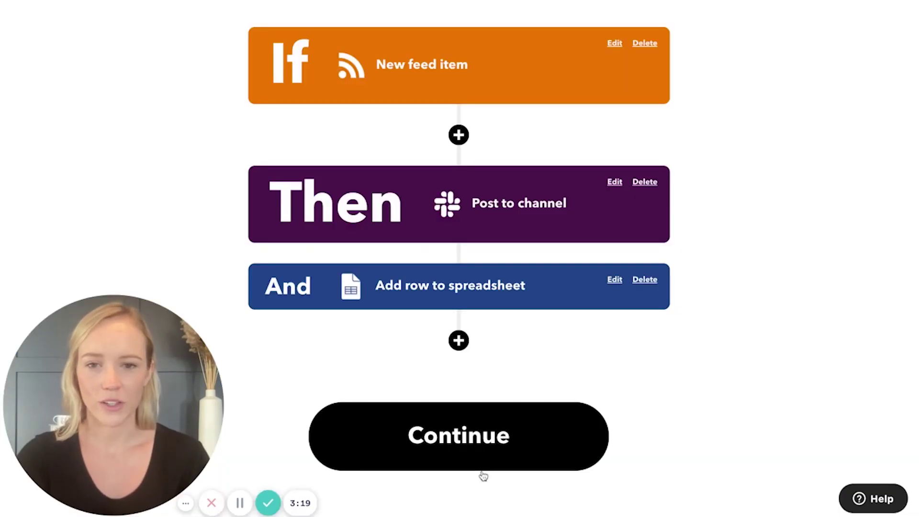
# Title the applet 'Backlink tracking to Slack and Google Sheets' and finish it
pyautogui.click(481, 450)
pyautogui.click(391, 179)
pyautogui.write('Bac')
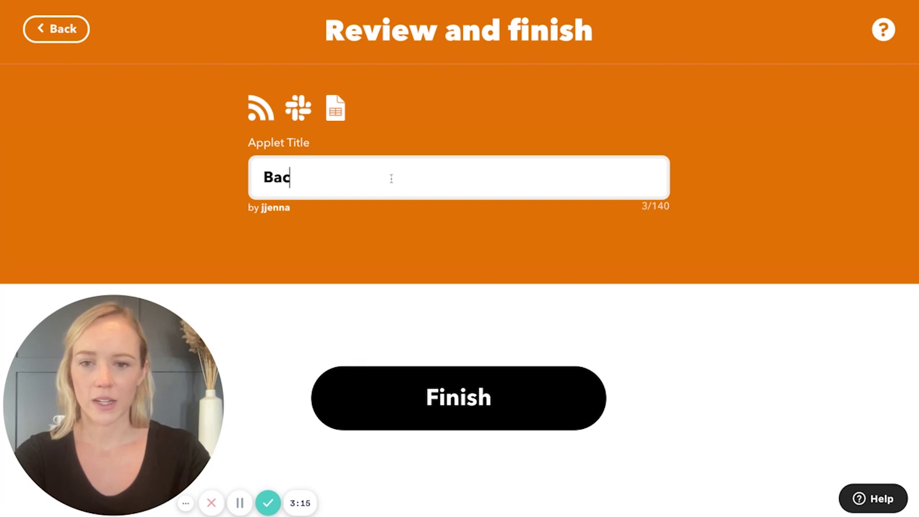
pyautogui.write('klink tracking to RS')
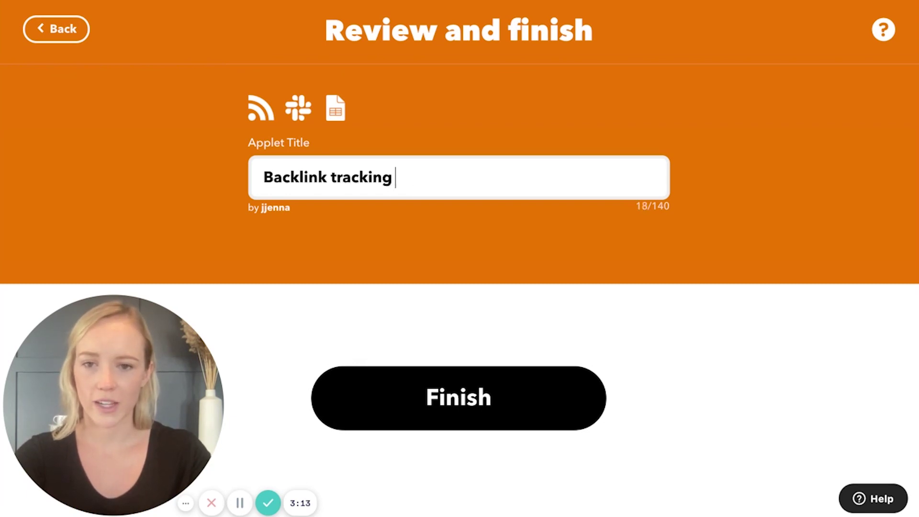
pyautogui.press('BackSpace')
pyautogui.press('BackSpace')
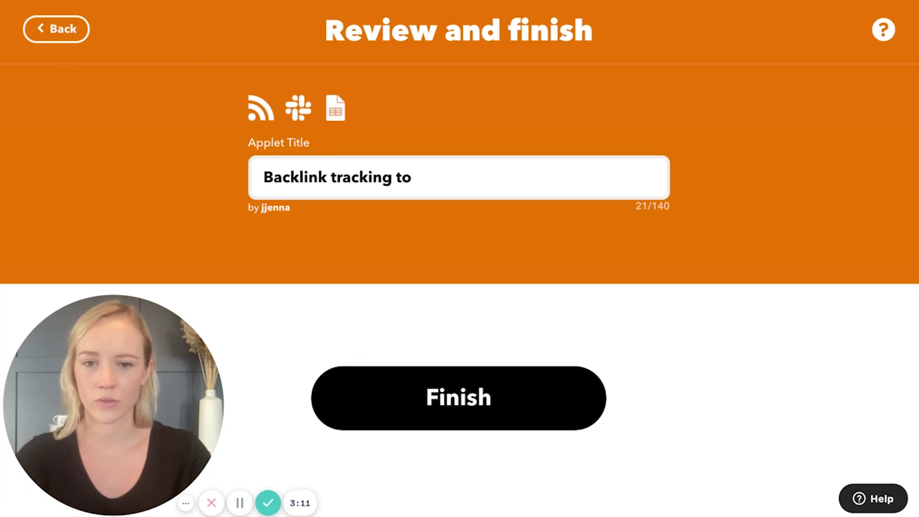
pyautogui.write('Slack and GOo')
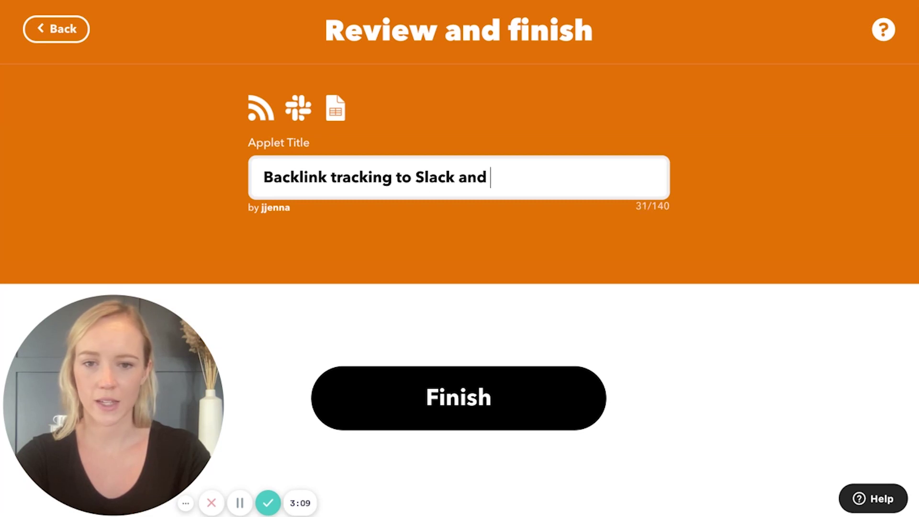
pyautogui.press('BackSpace')
pyautogui.press('BackSpace')
pyautogui.write('oogle She')
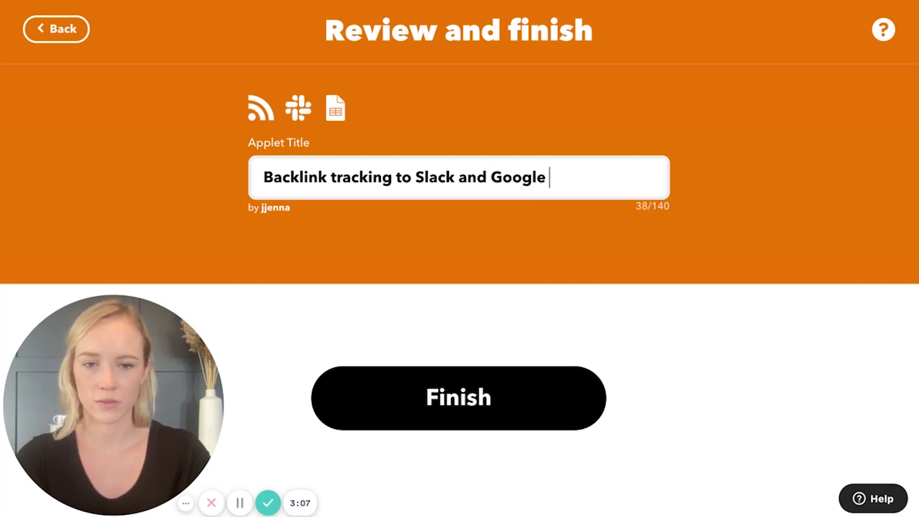
pyautogui.write('ets')
pyautogui.click(484, 391)
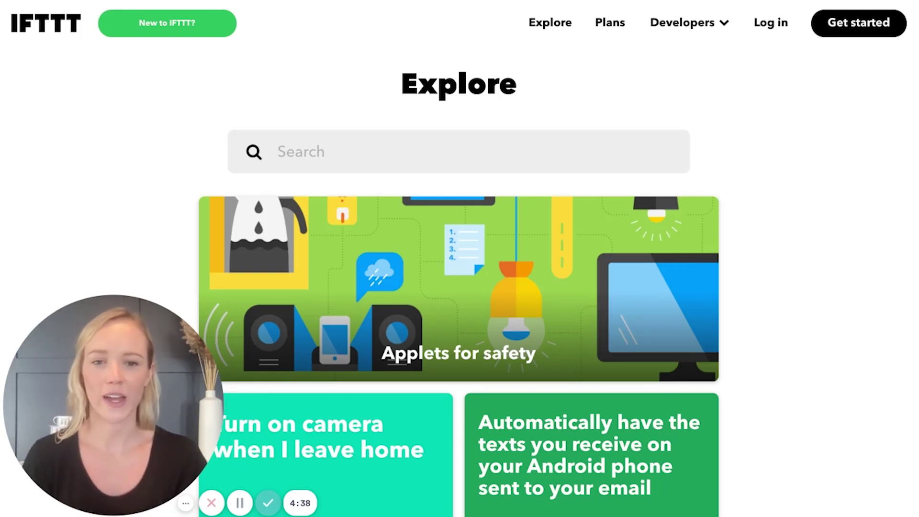
# Search Explore for 'twitter instagram' and browse the matching applets
pyautogui.click(627, 158)
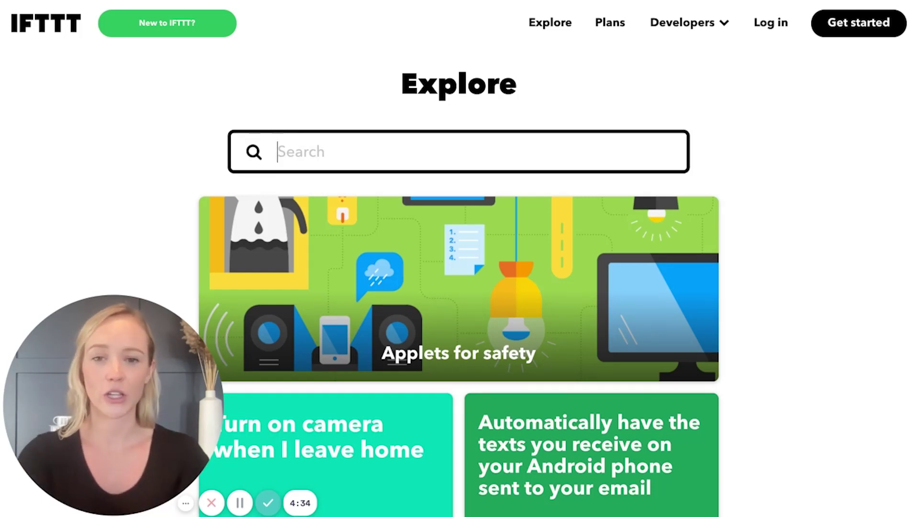
pyautogui.write('twitter ins')
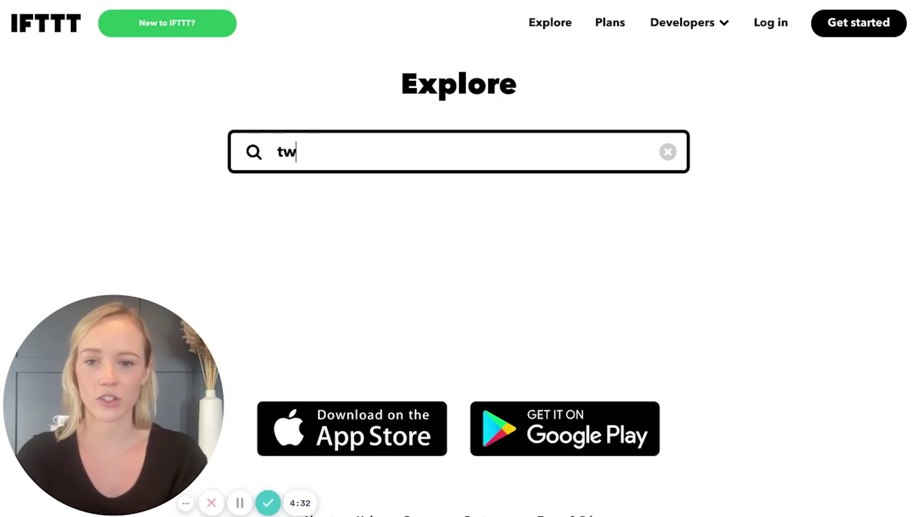
pyautogui.write('tagram')
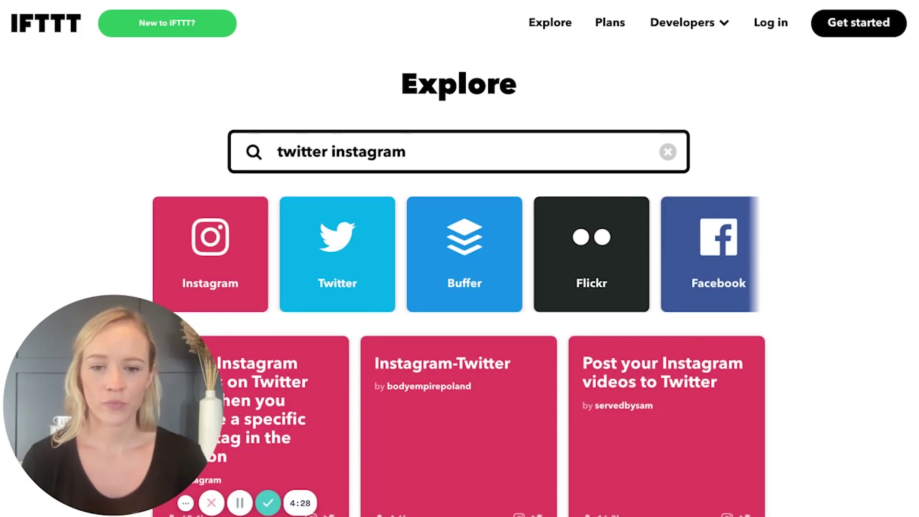
pyautogui.scroll(-3, 768, 336)
pyautogui.scroll(-3, 767, 337)
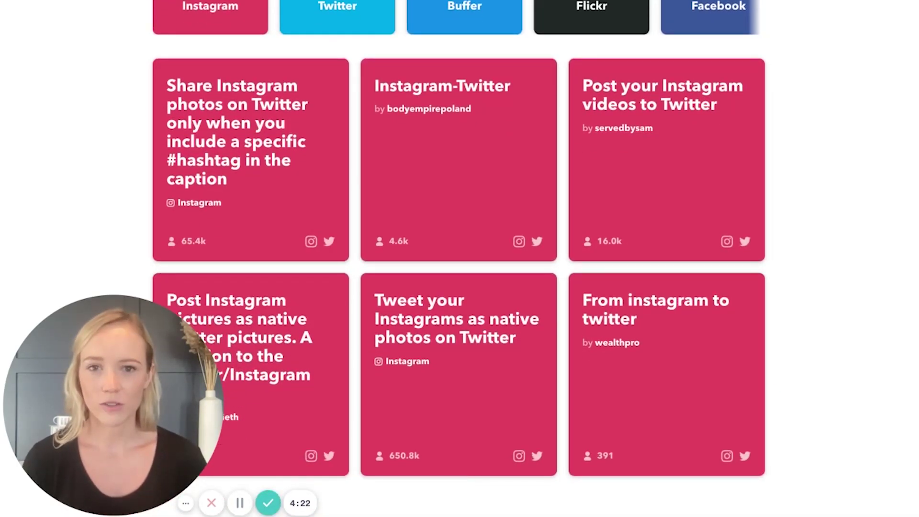
pyautogui.scroll(1, 738, 323)
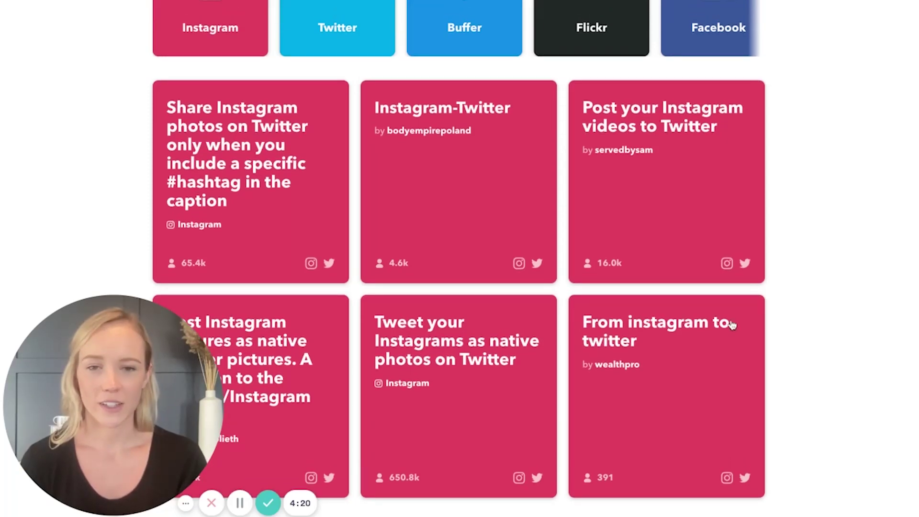
pyautogui.scroll(4, 738, 324)
# Change the search to 'facebook instagram', then to 'facebook twitter', and review the results
pyautogui.doubleClick(316, 94)
pyautogui.write('facebook instagram')
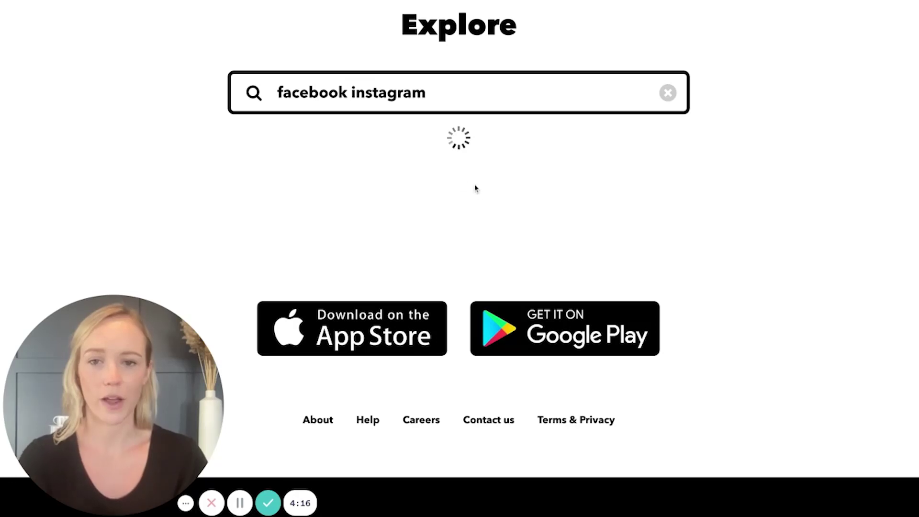
pyautogui.scroll(-2, 486, 182)
pyautogui.scroll(1, 486, 182)
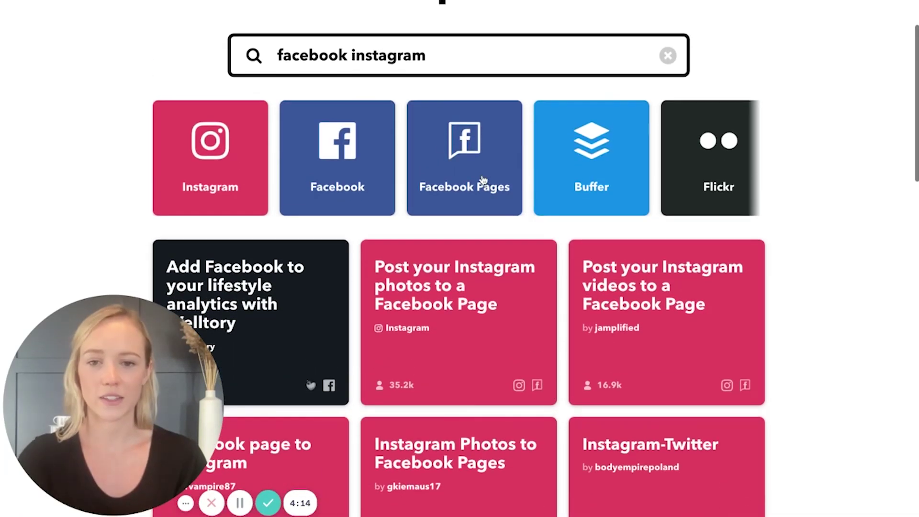
pyautogui.doubleClick(391, 56)
pyautogui.write('twitter')
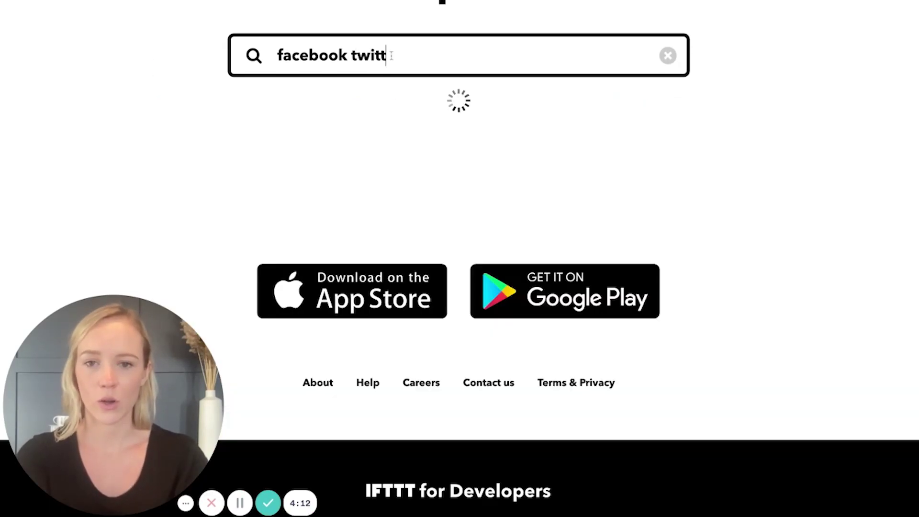
pyautogui.scroll(-2, 683, 175)
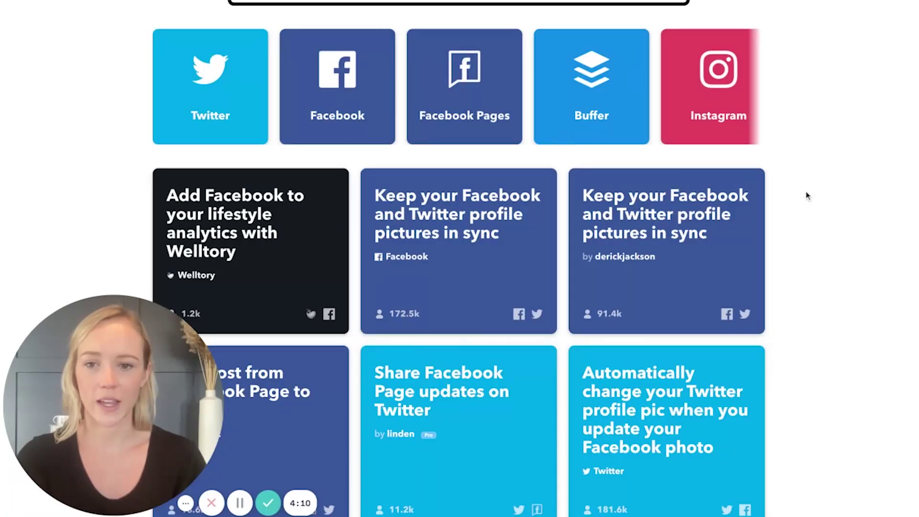
pyautogui.scroll(-1, 823, 203)
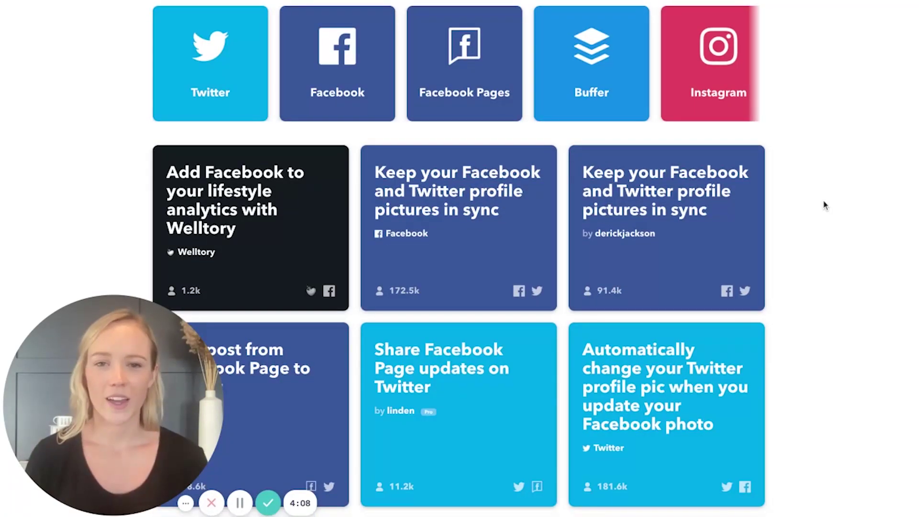